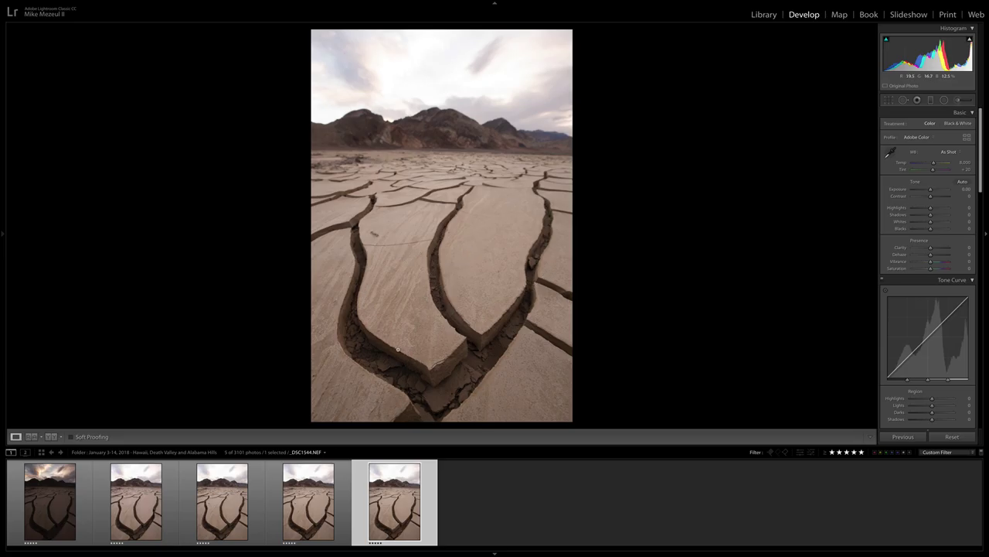
Zoom _DSC1544.NEF to 1:1 to check crack detail, then return to the full view.
{"action": "left_click", "coordinate": [442, 364]}
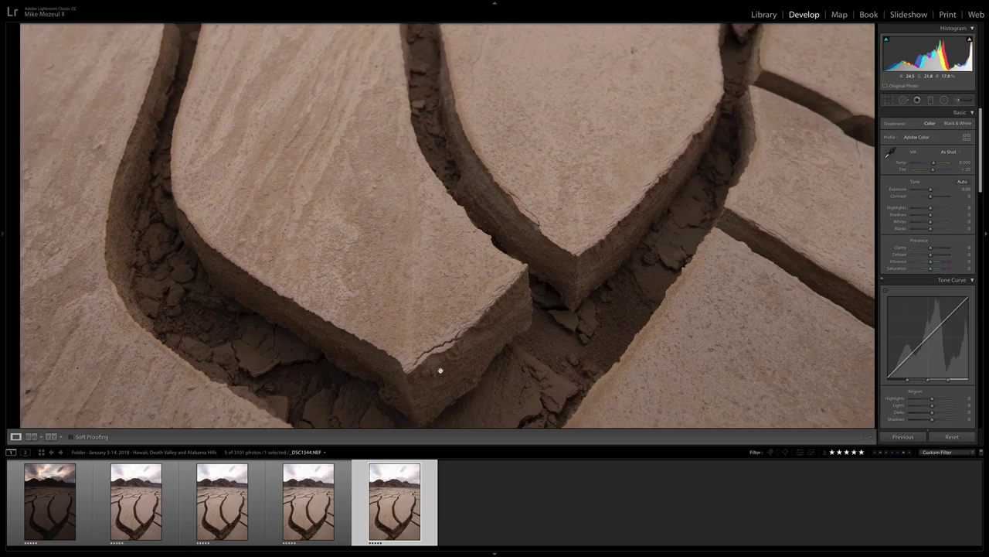
{"action": "scroll", "coordinate": [476, 246], "scroll_direction": "up", "scroll_amount": 10}
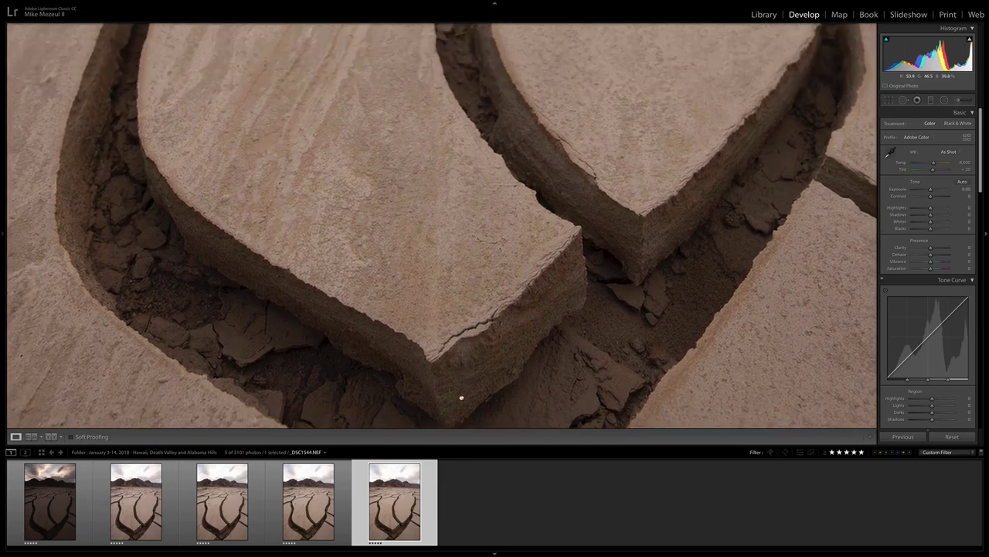
{"action": "scroll", "coordinate": [439, 331], "scroll_direction": "up", "scroll_amount": 10}
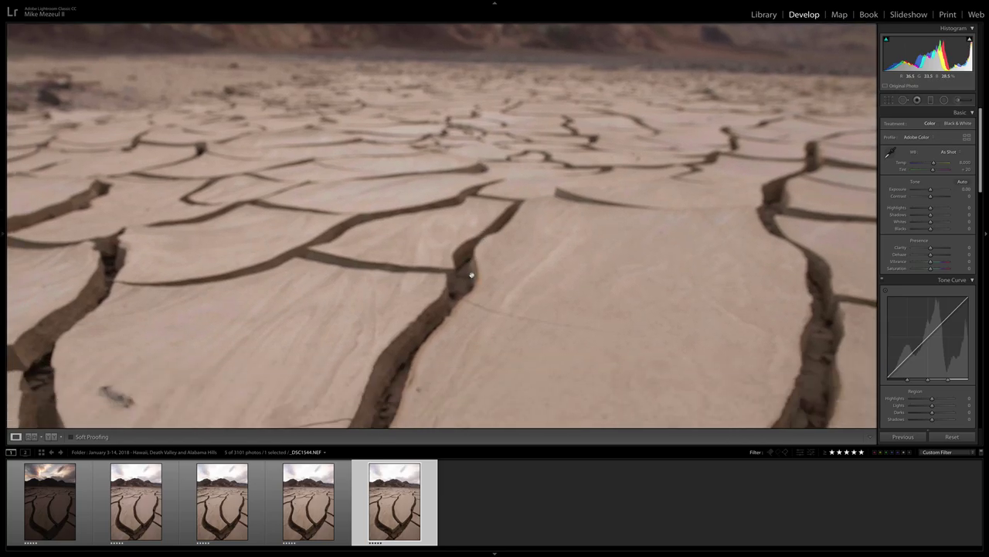
{"action": "left_click", "coordinate": [468, 275]}
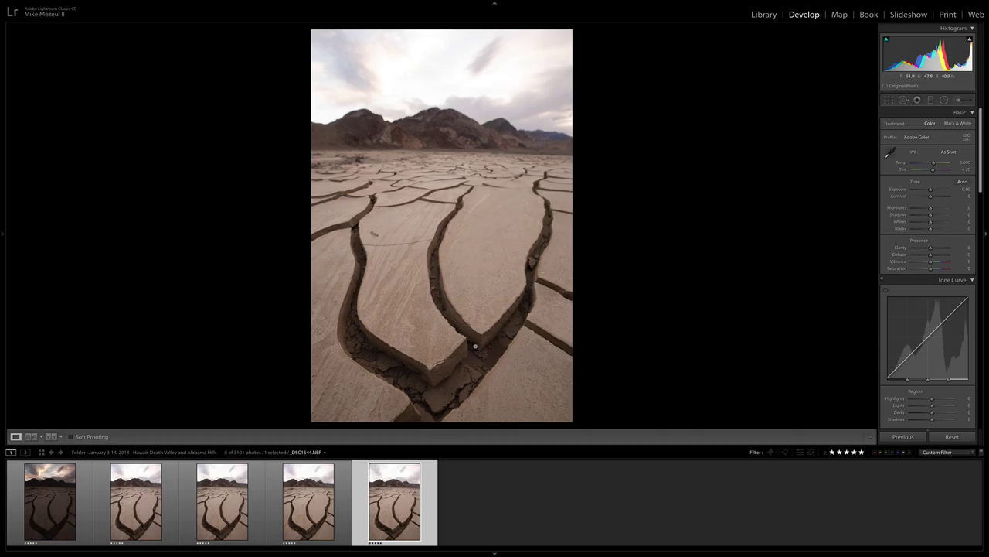
Zoom back in on the crack junction and pan across the mud field toward the horizon.
{"action": "left_click", "coordinate": [433, 364]}
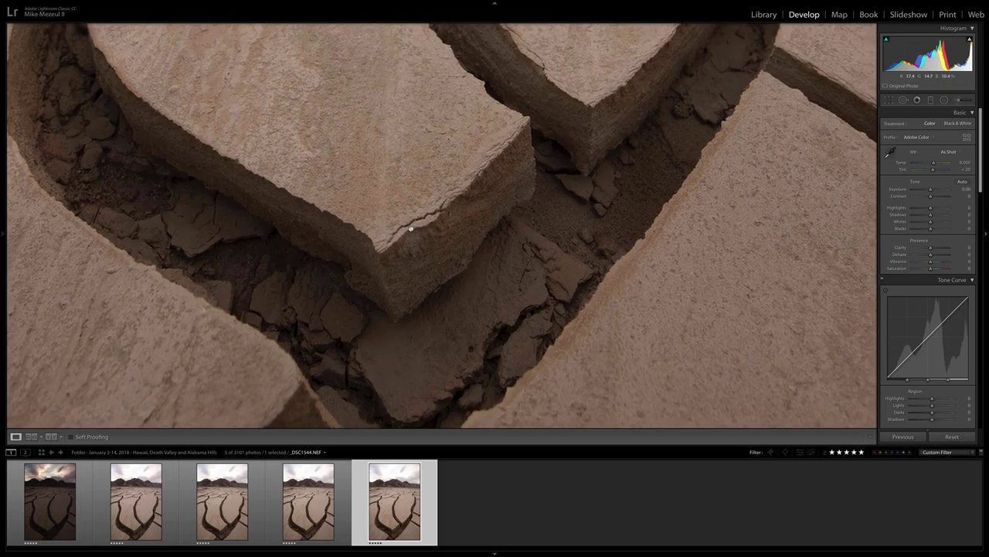
{"action": "left_click_drag", "start_coordinate": [405, 230], "coordinate": [403, 396]}
{"action": "left_click_drag", "start_coordinate": [405, 305], "coordinate": [404, 397]}
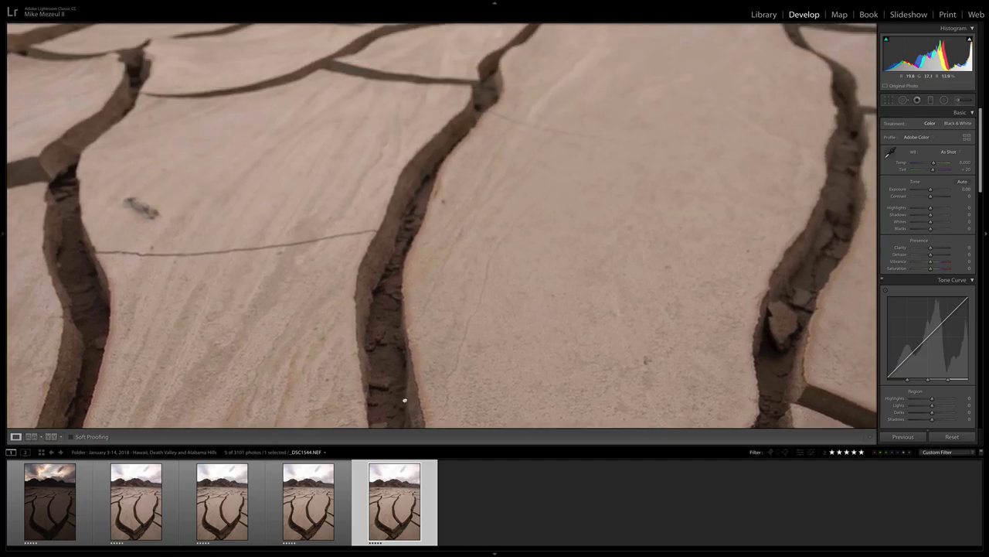
{"action": "left_click_drag", "start_coordinate": [427, 283], "coordinate": [473, 204]}
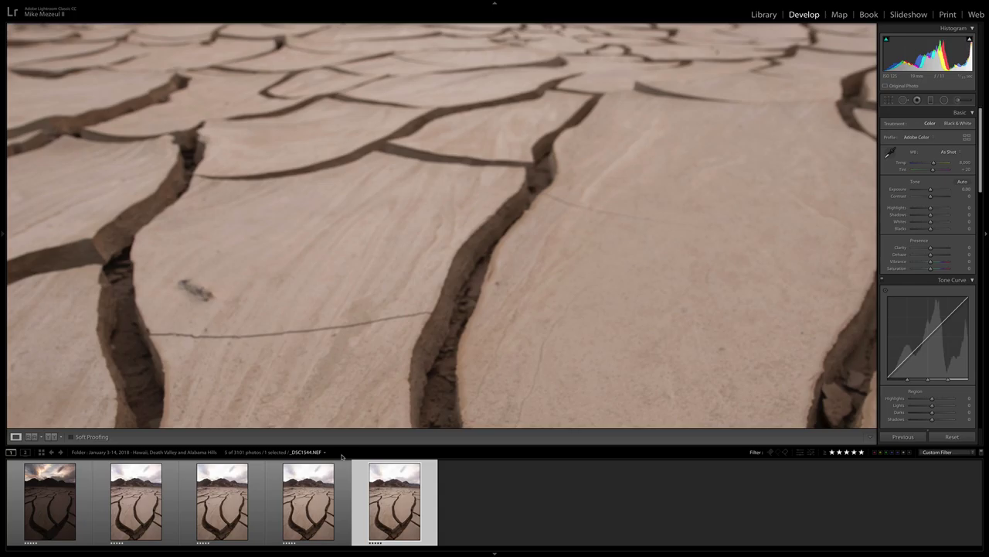
Open the fourth frame and pan the close-up around its heart-shaped crack junction.
{"action": "left_click", "coordinate": [326, 475]}
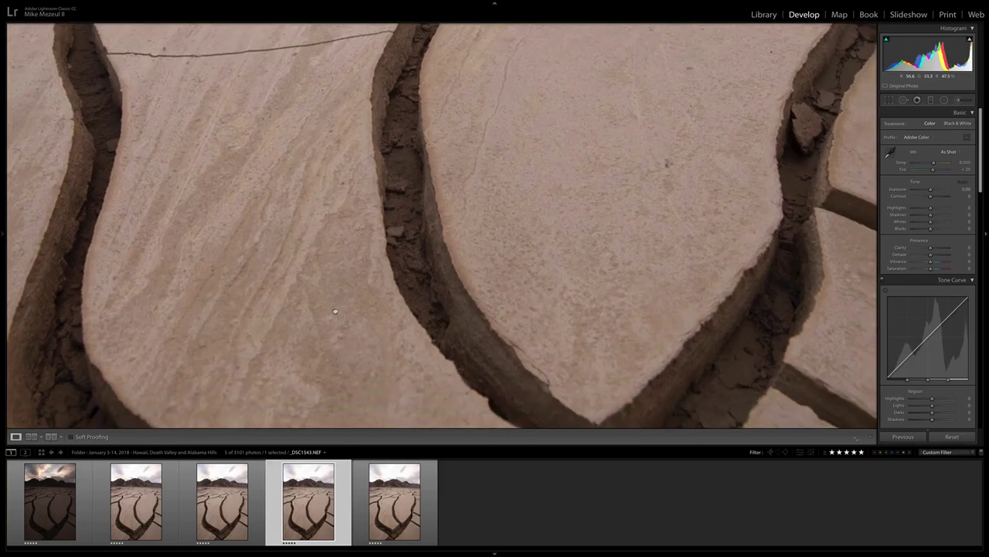
{"action": "left_click_drag", "start_coordinate": [377, 151], "coordinate": [363, 301]}
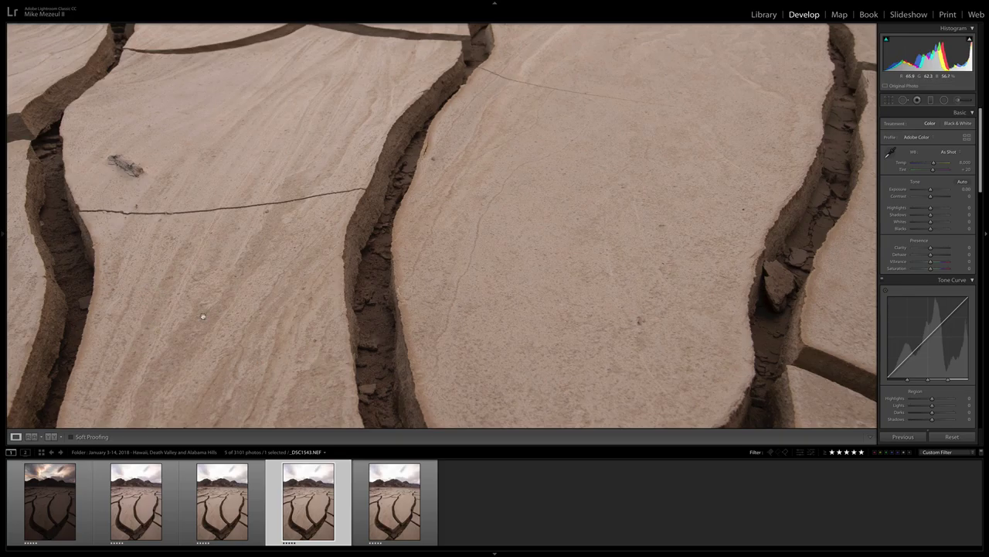
{"action": "left_click_drag", "start_coordinate": [229, 303], "coordinate": [382, 214]}
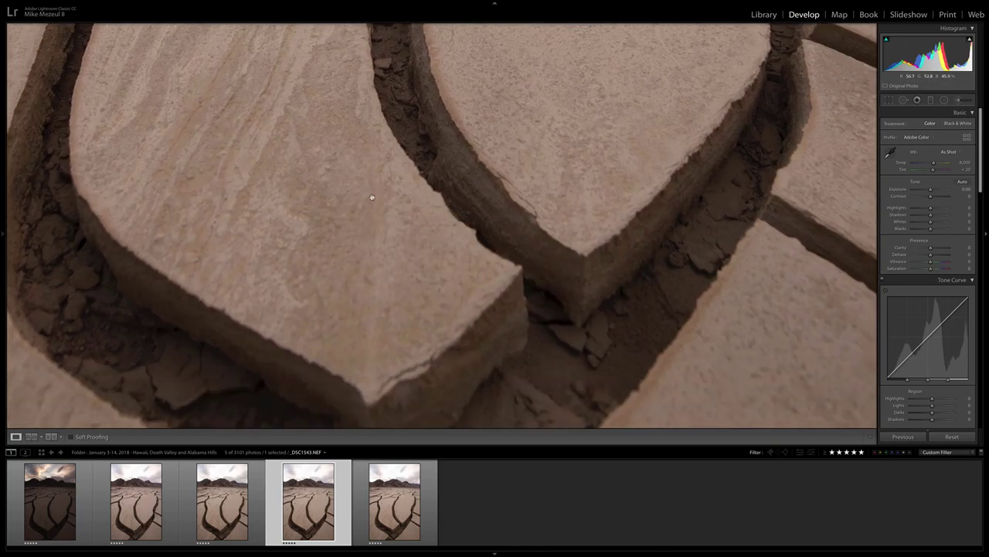
{"action": "left_click_drag", "start_coordinate": [370, 198], "coordinate": [240, 449]}
View the third frame, then check _DSC1541.NEF's V-shaped crack at 1:1 and return to fit.
{"action": "left_click", "coordinate": [235, 474]}
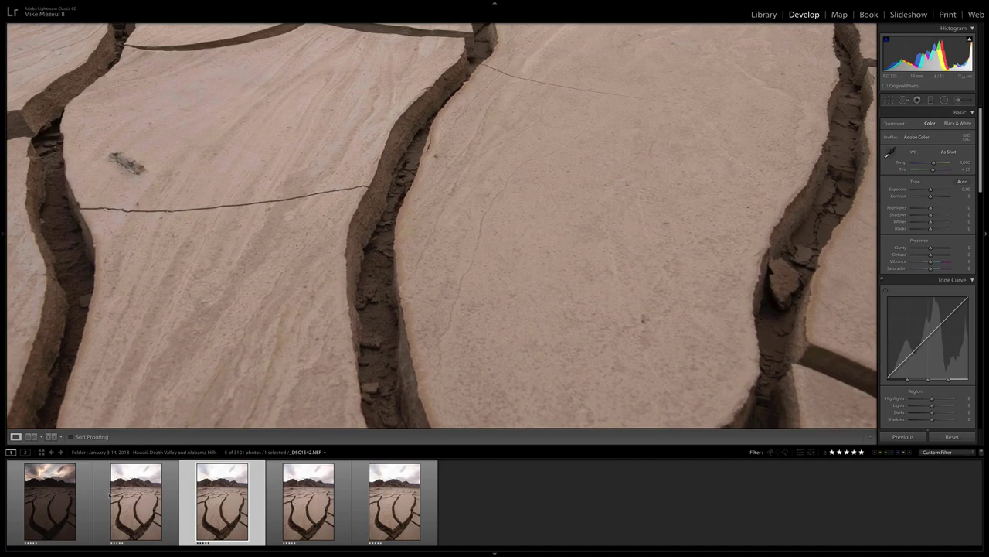
{"action": "left_click", "coordinate": [113, 497]}
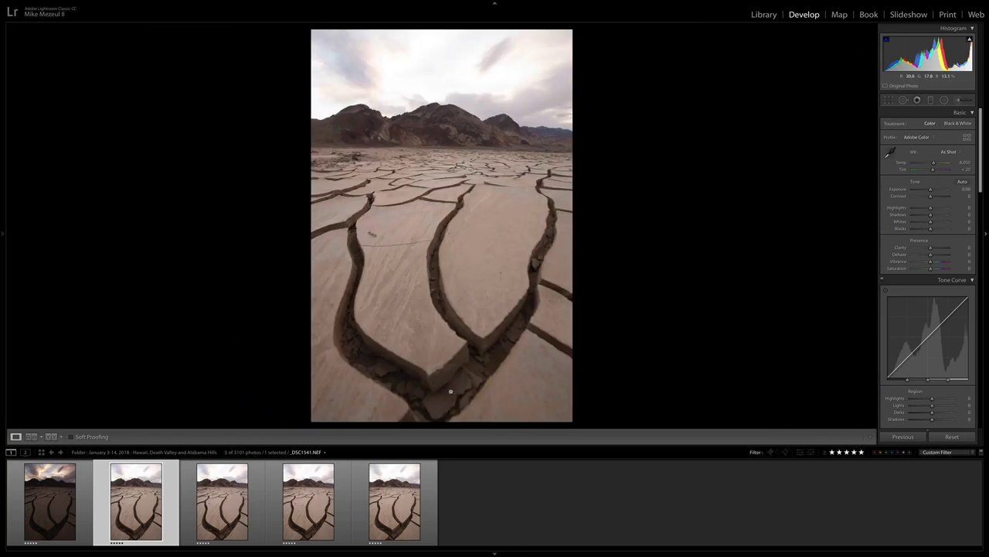
{"action": "left_click", "coordinate": [448, 387]}
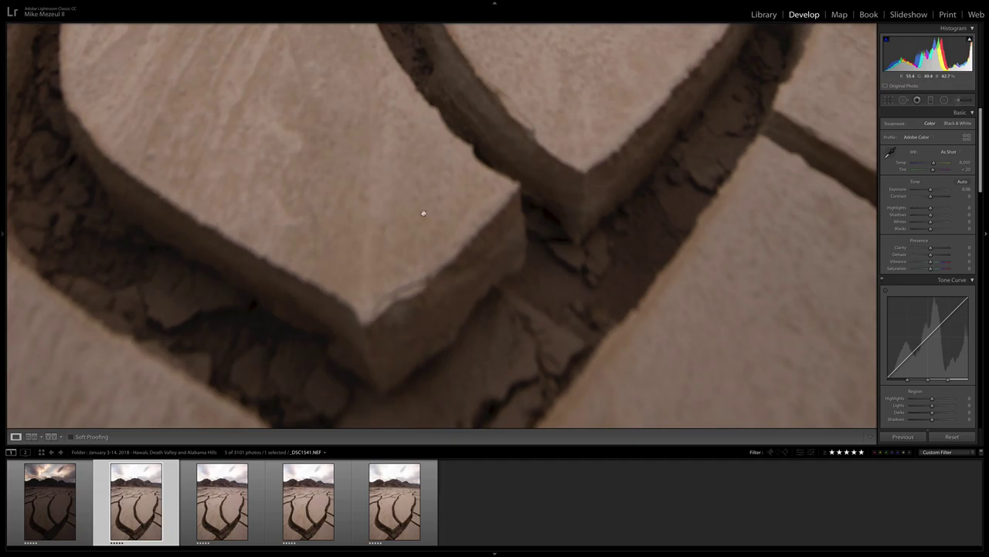
{"action": "left_click", "coordinate": [434, 203]}
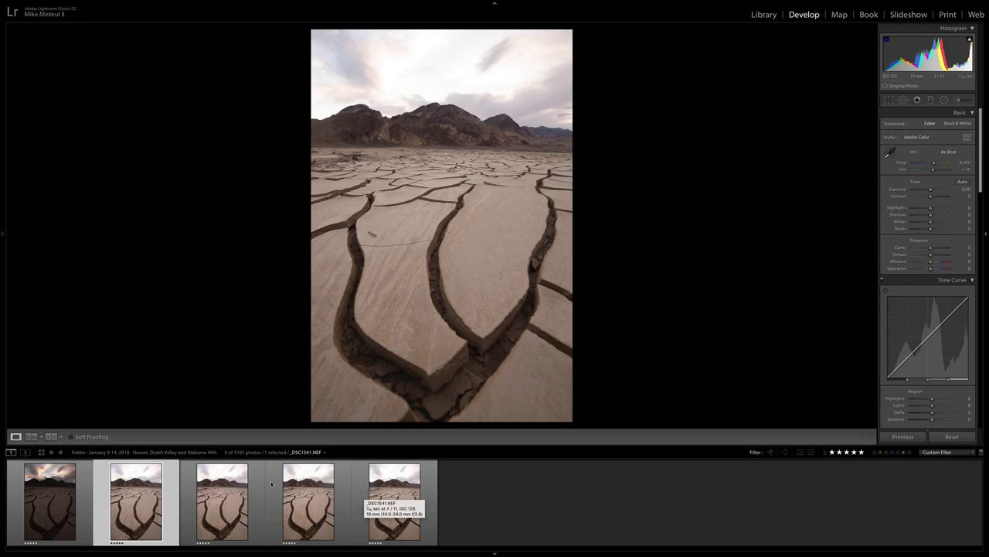
On _DSC1544.NEF set Whites +1, Clarity +15 and Exposure -0.45 in the Basic panel.
{"action": "left_click", "coordinate": [357, 484]}
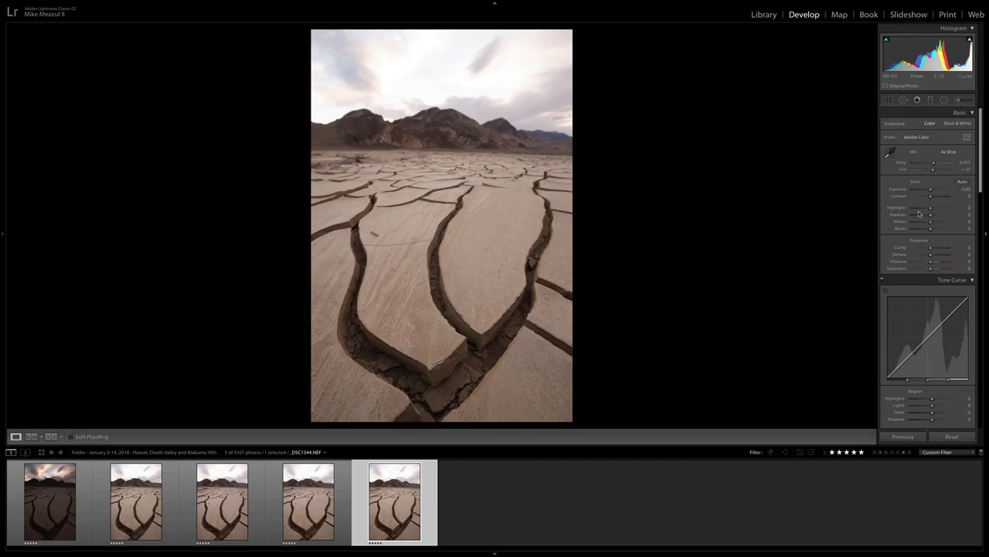
{"action": "left_click_drag", "start_coordinate": [930, 225], "coordinate": [925, 229]}
{"action": "left_click_drag", "start_coordinate": [929, 190], "coordinate": [932, 191]}
{"action": "left_click_drag", "start_coordinate": [930, 248], "coordinate": [933, 249]}
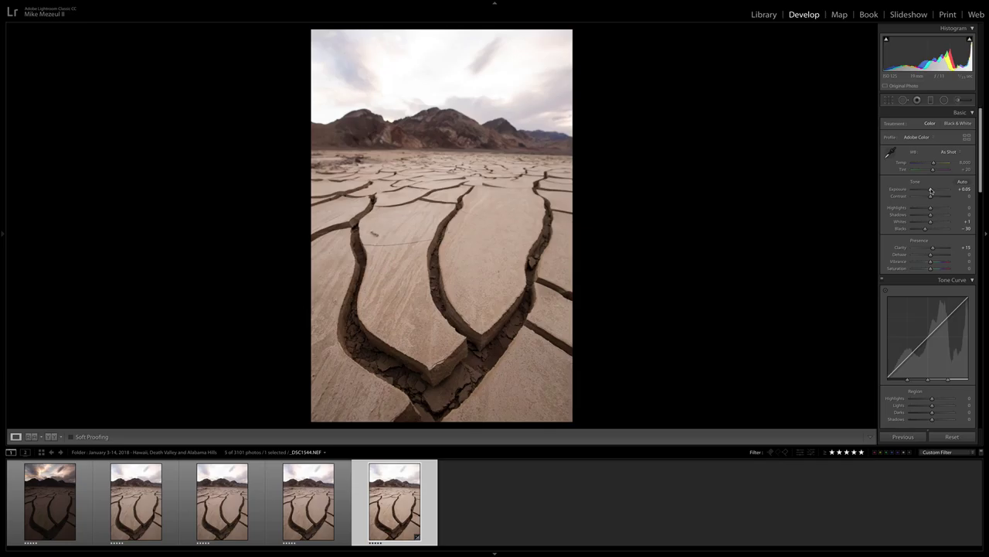
{"action": "mouse_move", "coordinate": [930, 189]}
{"action": "left_mouse_down"}
{"action": "mouse_move", "coordinate": [936, 221]}
{"action": "mouse_move", "coordinate": [925, 209]}
{"action": "mouse_move", "coordinate": [935, 197]}
{"action": "left_mouse_up"}
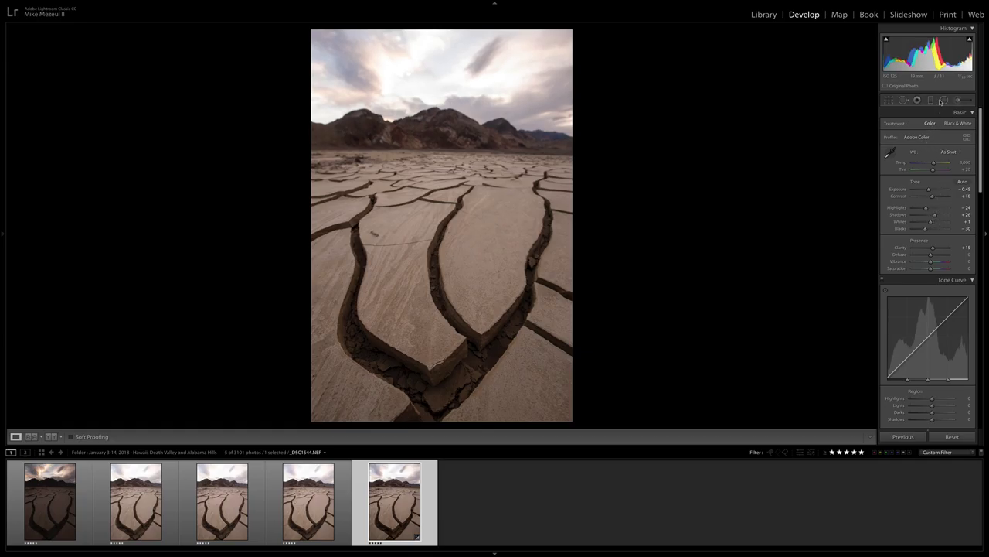
Add a graduated filter across the horizon with its Temp warmed to 13.
{"action": "left_click", "coordinate": [932, 100]}
{"action": "left_click_drag", "start_coordinate": [437, 161], "coordinate": [462, 136]}
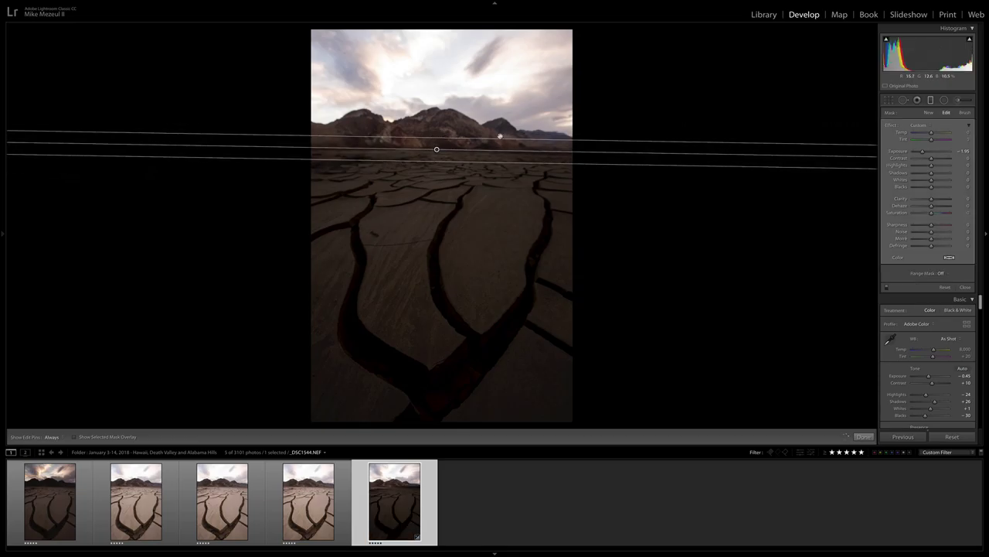
{"action": "double_click", "coordinate": [890, 124]}
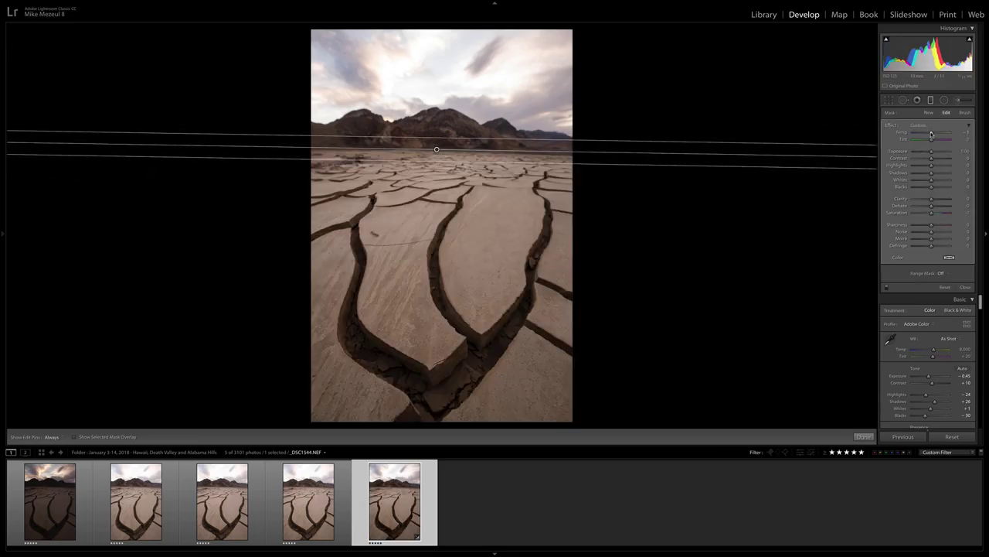
{"action": "left_click_drag", "start_coordinate": [933, 133], "coordinate": [934, 133]}
{"action": "left_click", "coordinate": [965, 287]}
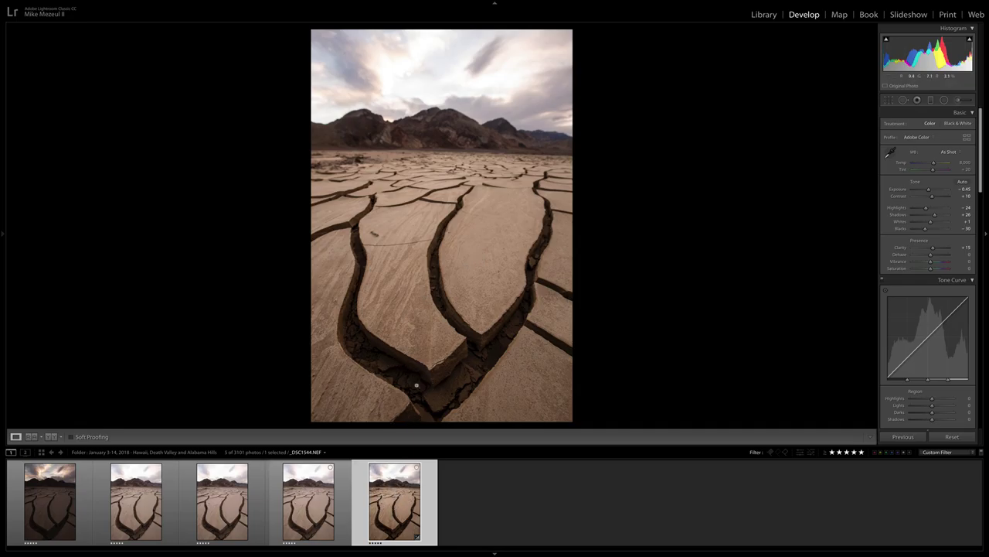
{"action": "right_click", "coordinate": [411, 378]}
Switch to the macOS desktop and back to Lightroom's editing view.
{"action": "key", "text": "Escape"}
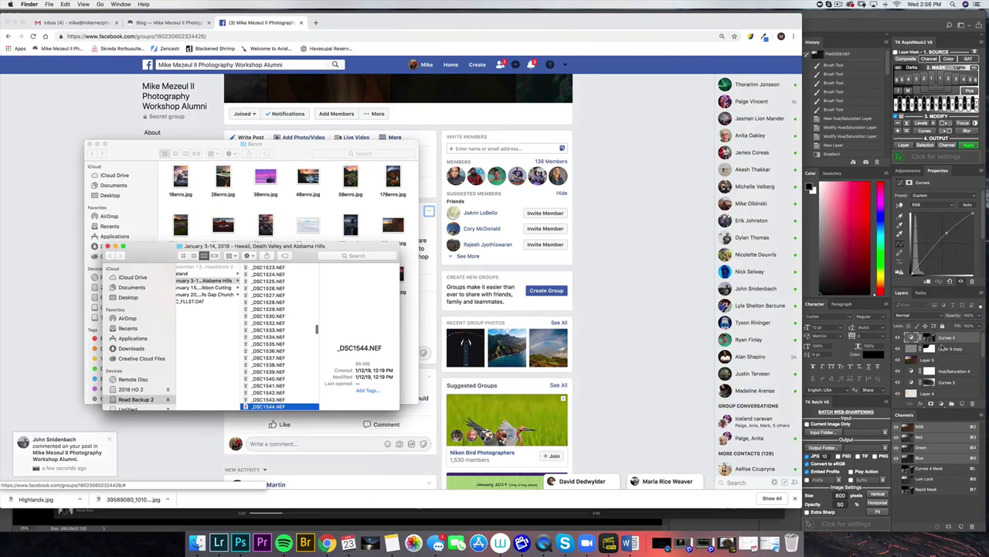
{"action": "key", "text": "ctrl+Right"}
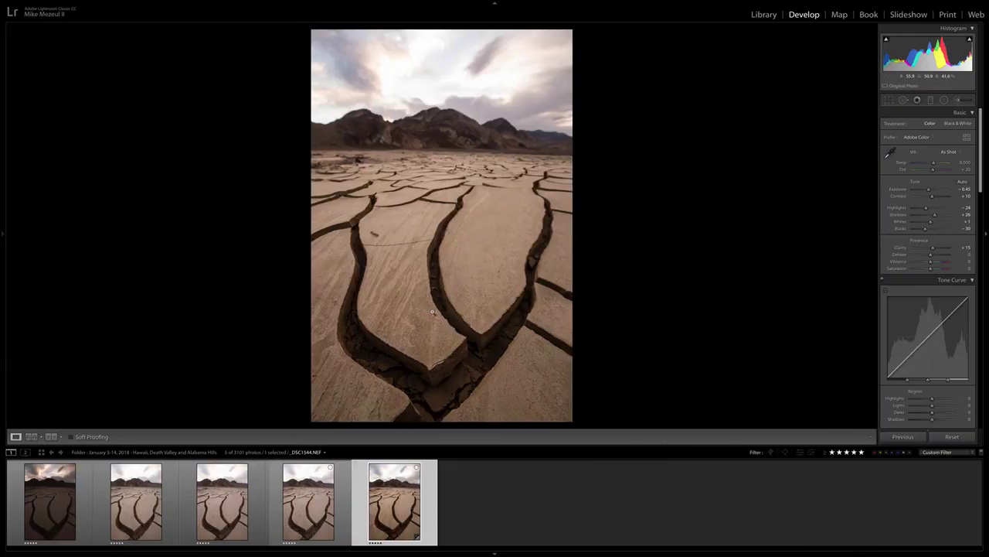
{"action": "right_click", "coordinate": [434, 310]}
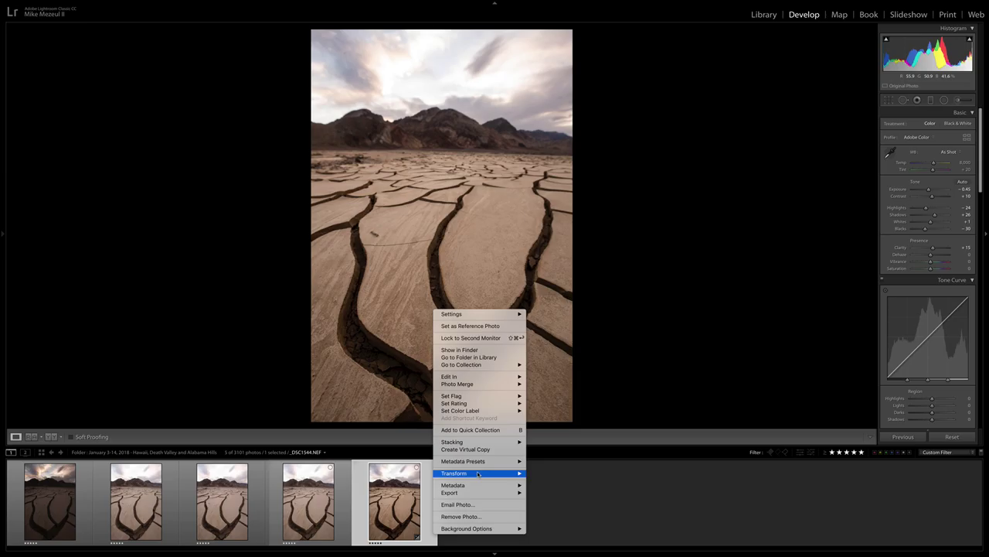
{"action": "mouse_move", "coordinate": [479, 486]}
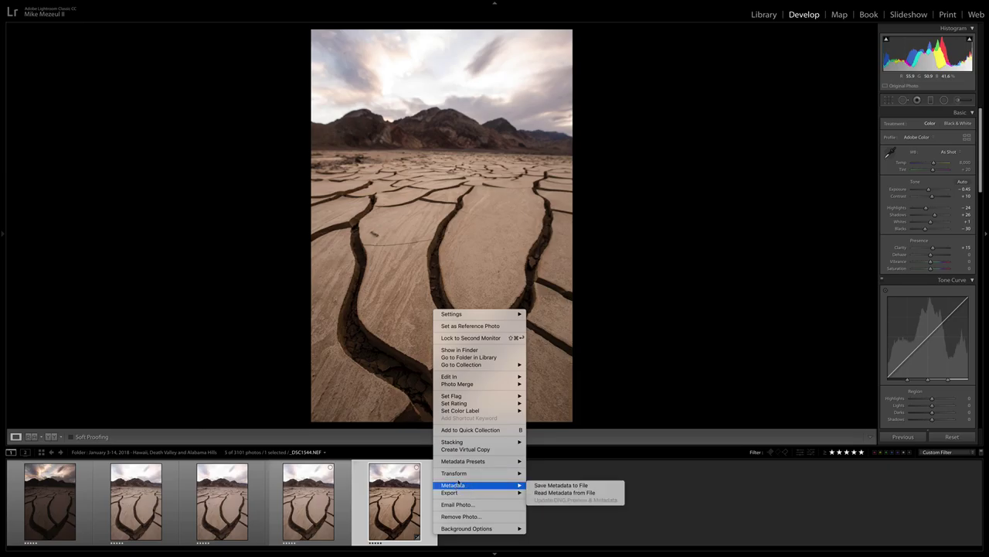
{"action": "left_click", "coordinate": [408, 486]}
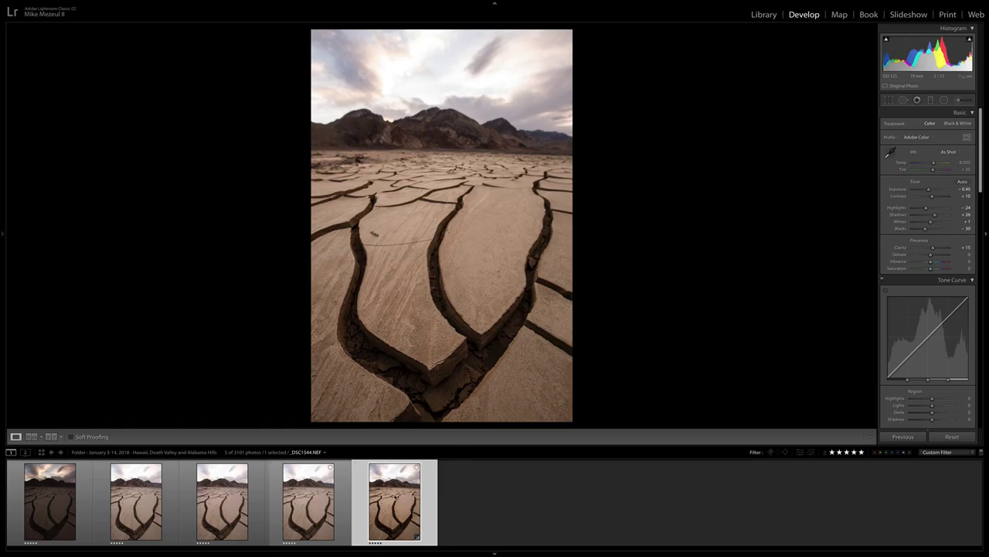
Copy all of the frame's develop settings, noise reduction included, with Check All ticked.
{"action": "right_click", "coordinate": [393, 499]}
{"action": "mouse_move", "coordinate": [440, 467]}
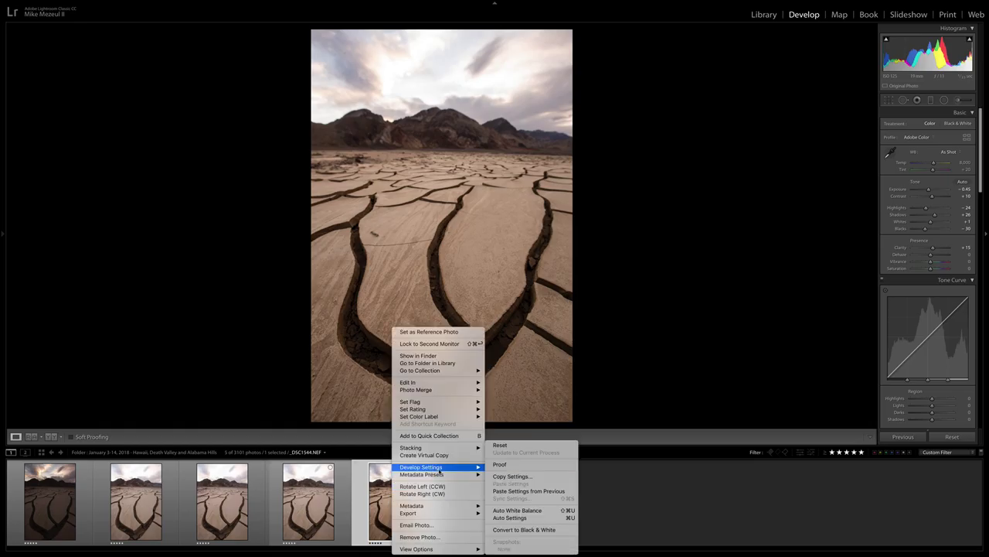
{"action": "left_click", "coordinate": [511, 477]}
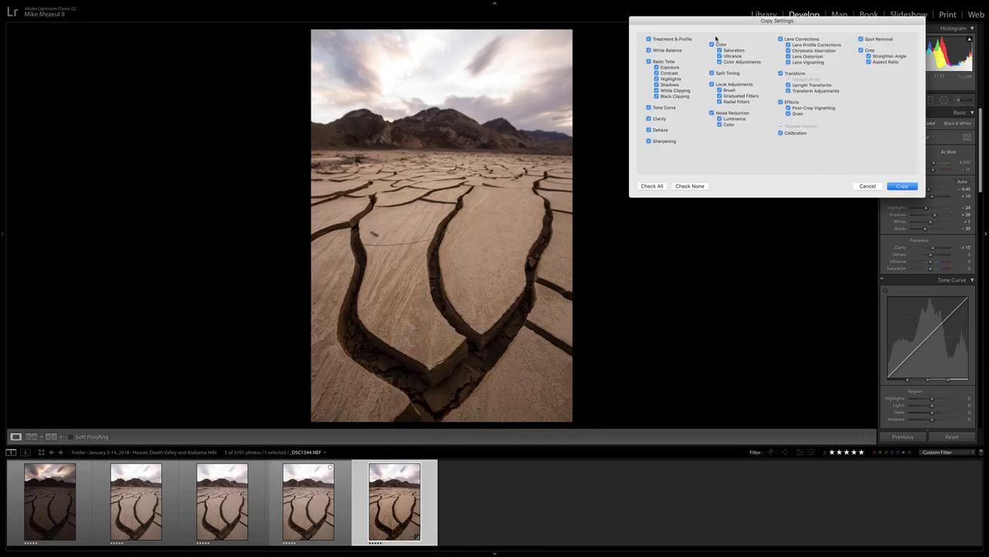
{"action": "left_click", "coordinate": [712, 113]}
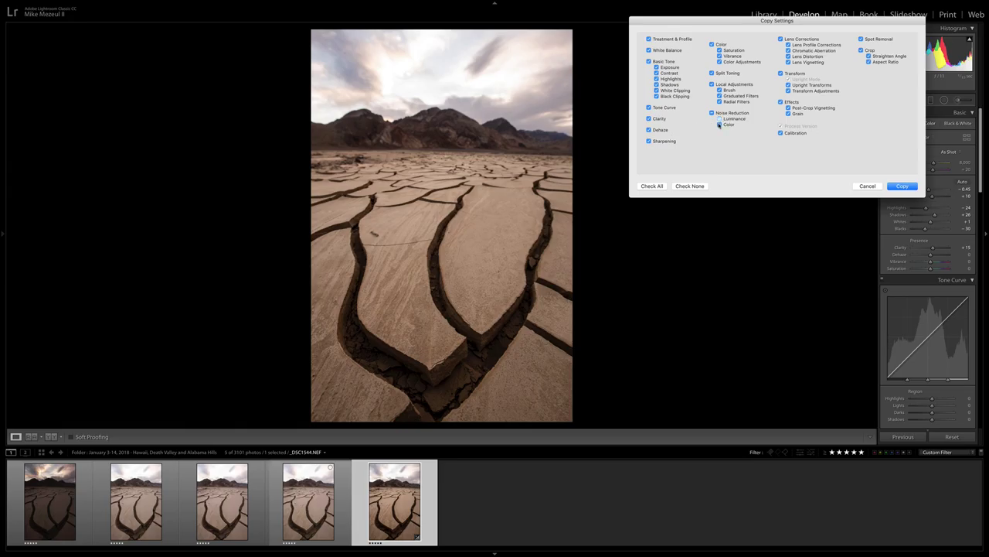
{"action": "left_click", "coordinate": [650, 187]}
{"action": "left_click", "coordinate": [902, 186]}
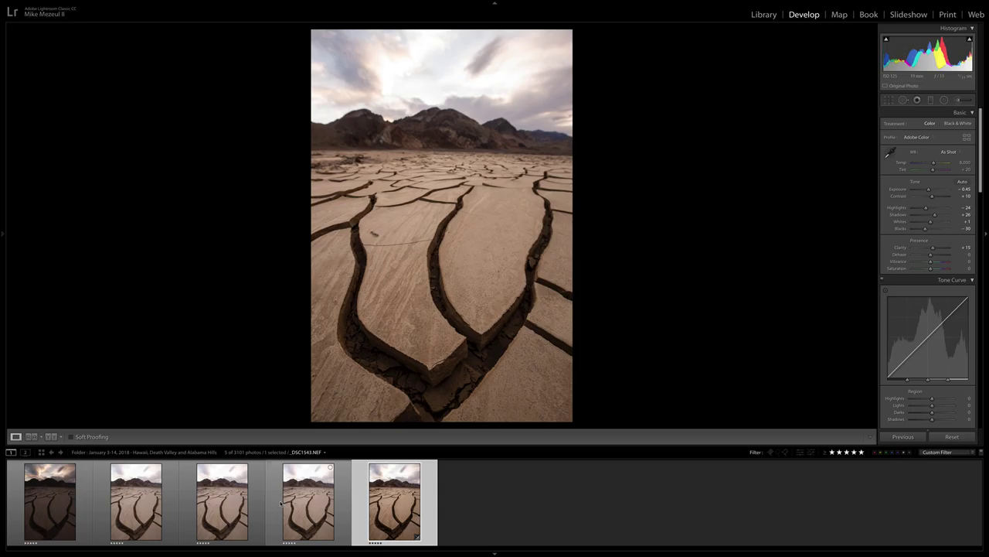
Paste the copied develop settings onto frames two through four.
{"action": "left_click", "coordinate": [282, 503]}
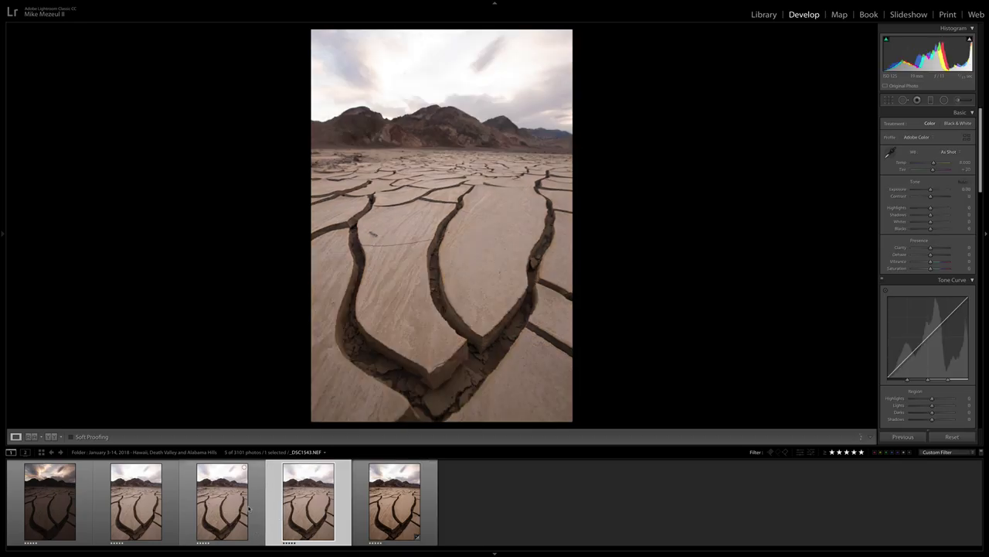
{"action": "left_click", "coordinate": [149, 472], "text": "shift"}
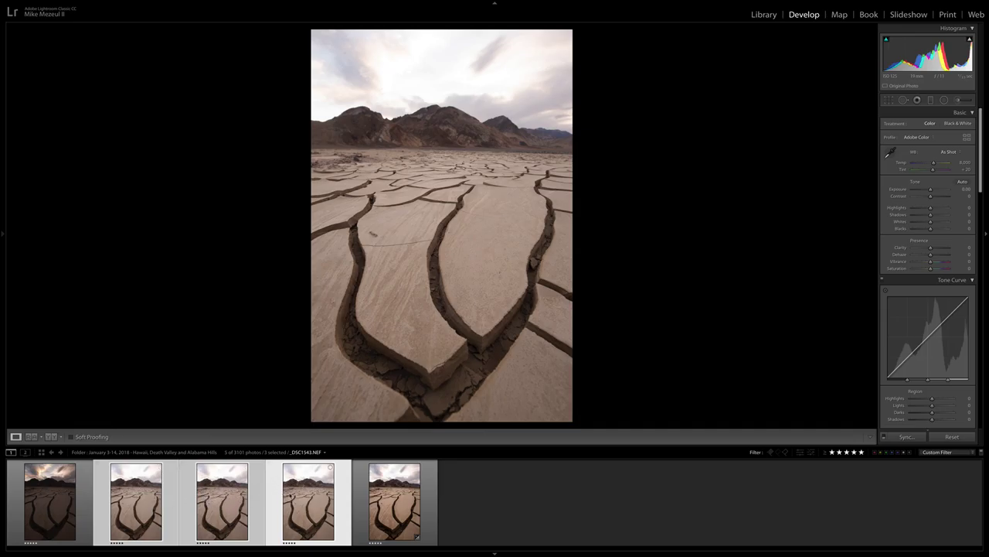
{"action": "right_click", "coordinate": [307, 503]}
{"action": "mouse_move", "coordinate": [337, 467]}
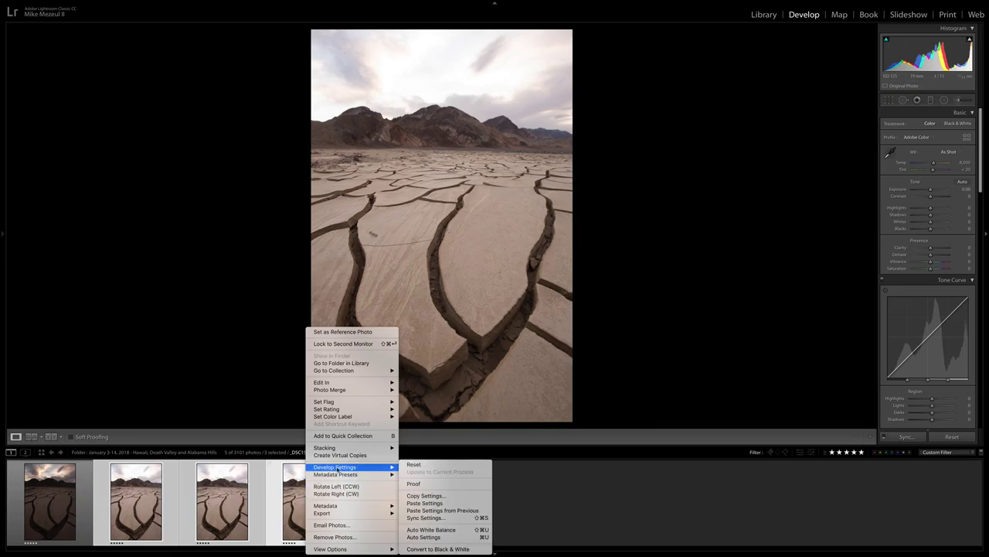
{"action": "left_click", "coordinate": [440, 504]}
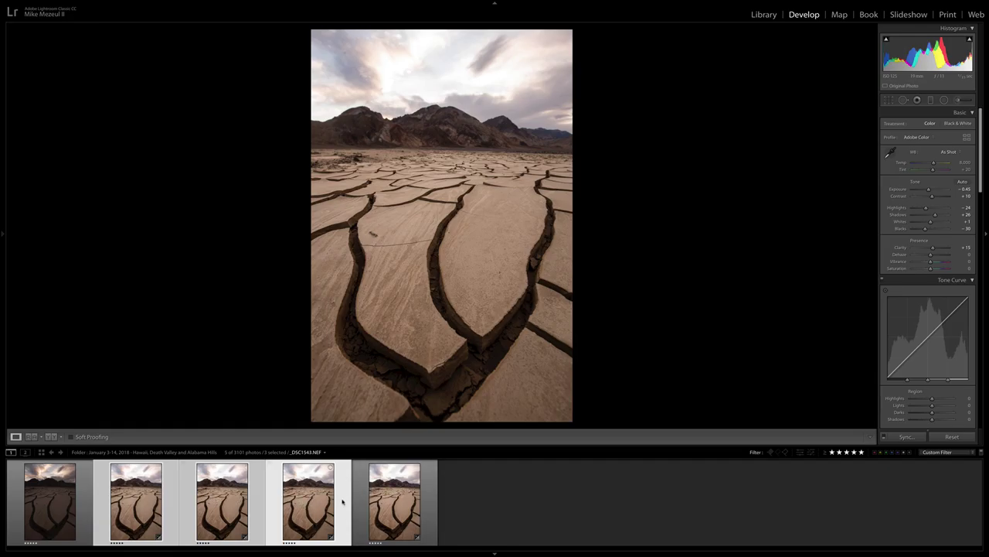
Review the pasted edits on each frame, then select frames two through five together.
{"action": "left_click", "coordinate": [398, 501]}
{"action": "left_click", "coordinate": [311, 504]}
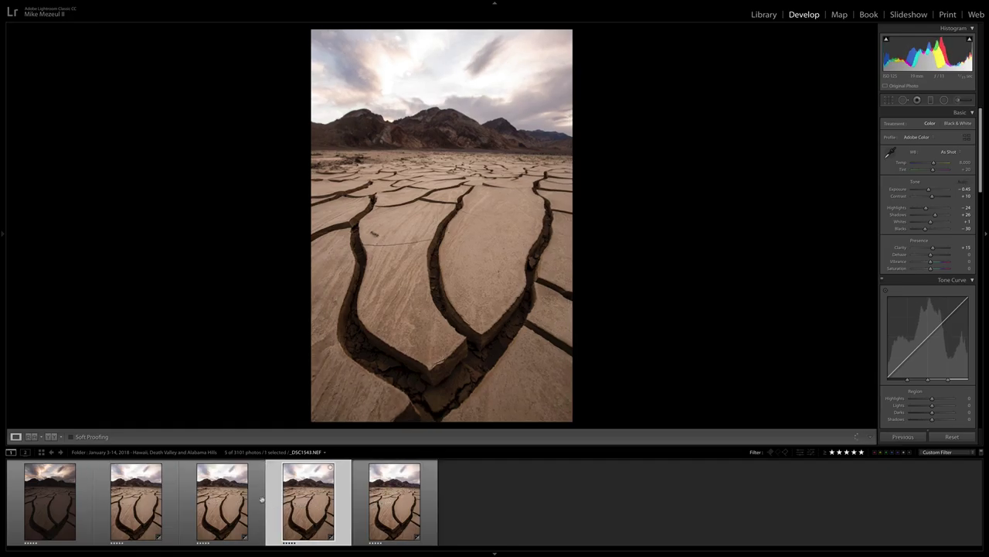
{"action": "left_click", "coordinate": [164, 502]}
{"action": "left_click", "coordinate": [231, 503]}
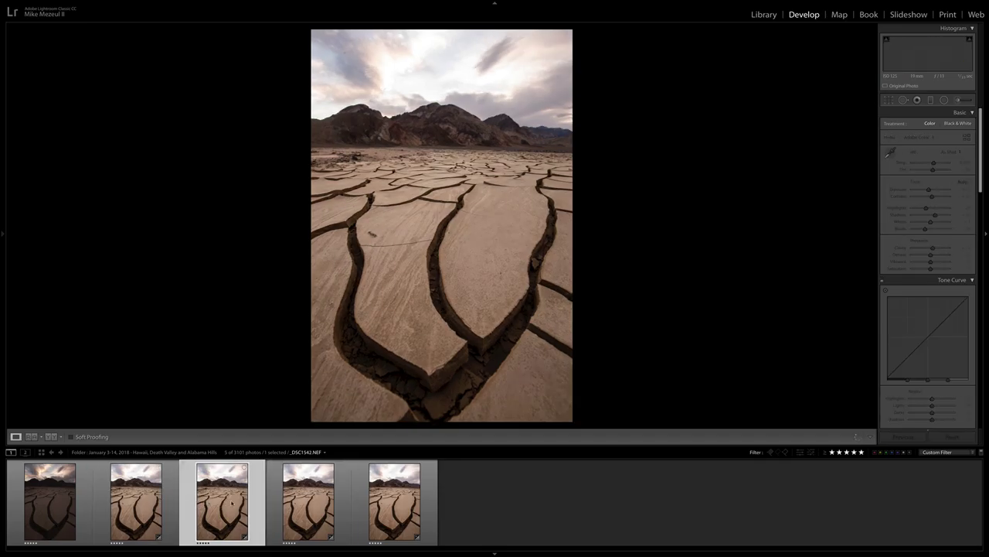
{"action": "left_click", "coordinate": [276, 511]}
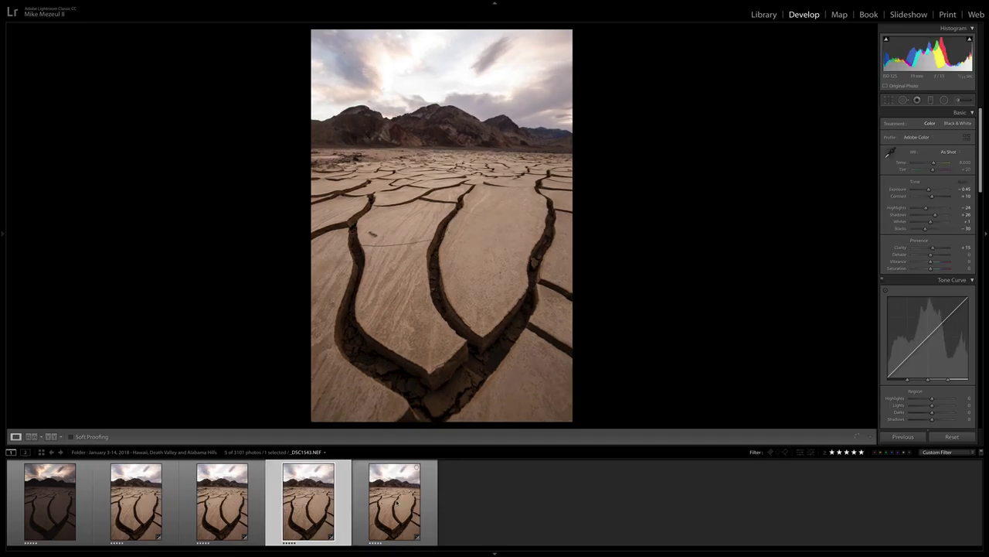
{"action": "left_click", "coordinate": [395, 503]}
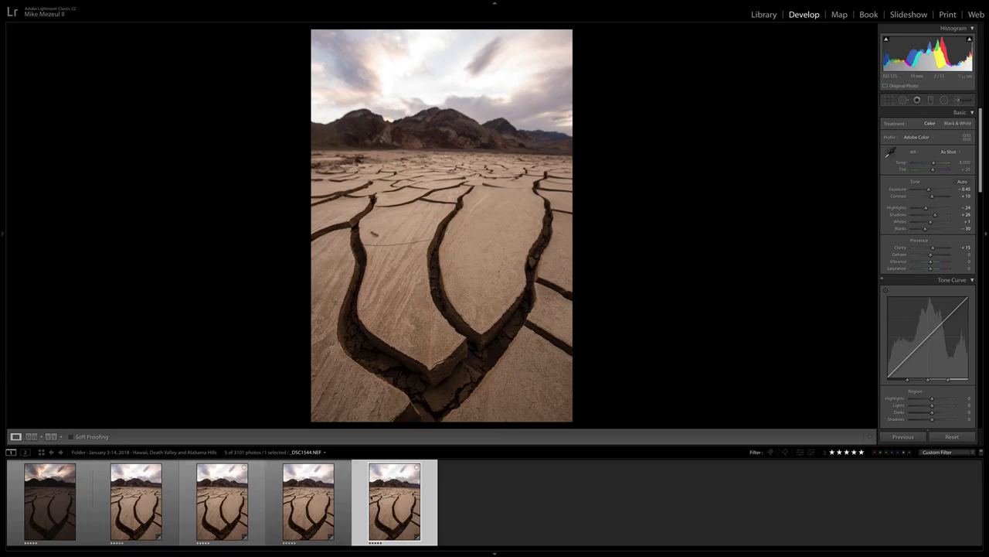
{"action": "left_click", "coordinate": [145, 506], "text": "shift"}
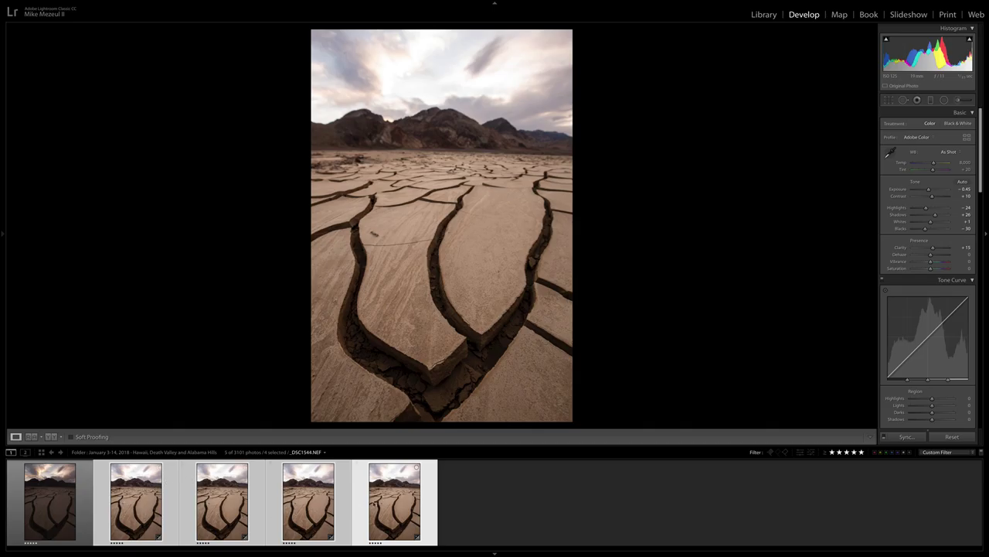
Open _DSC1541–_DSC1544.NEF as layers in one Photoshop document and toggle layers to compare.
{"action": "right_click", "coordinate": [388, 498]}
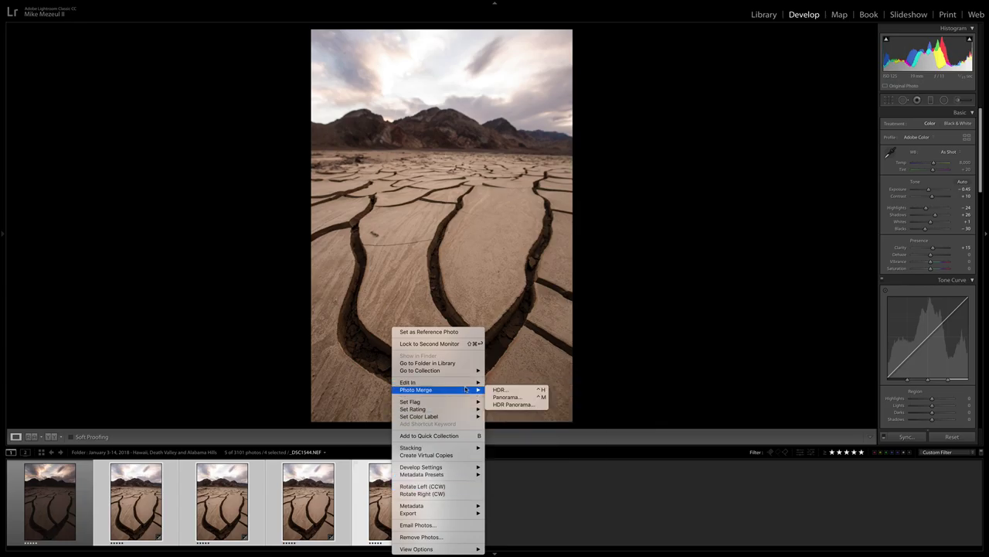
{"action": "mouse_move", "coordinate": [468, 383]}
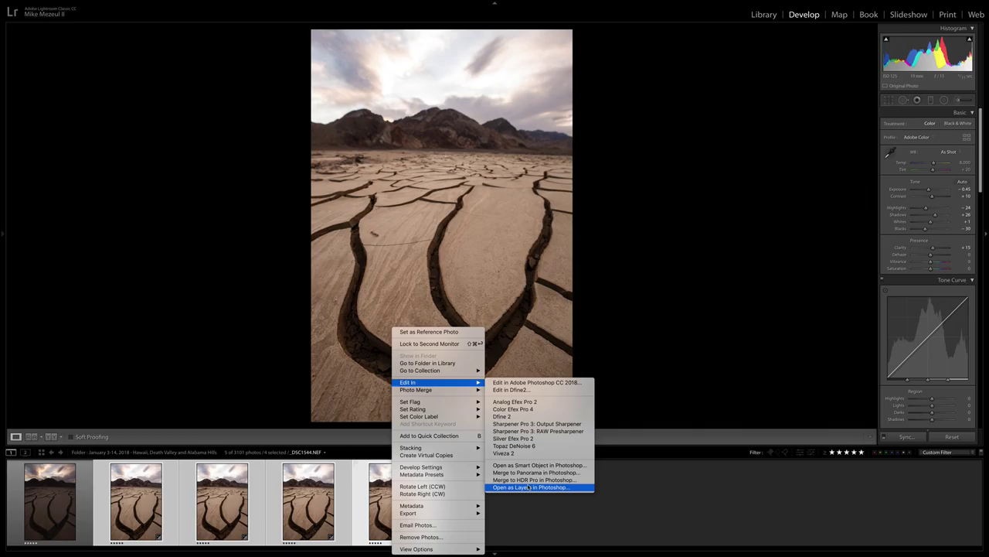
{"action": "left_click", "coordinate": [522, 488]}
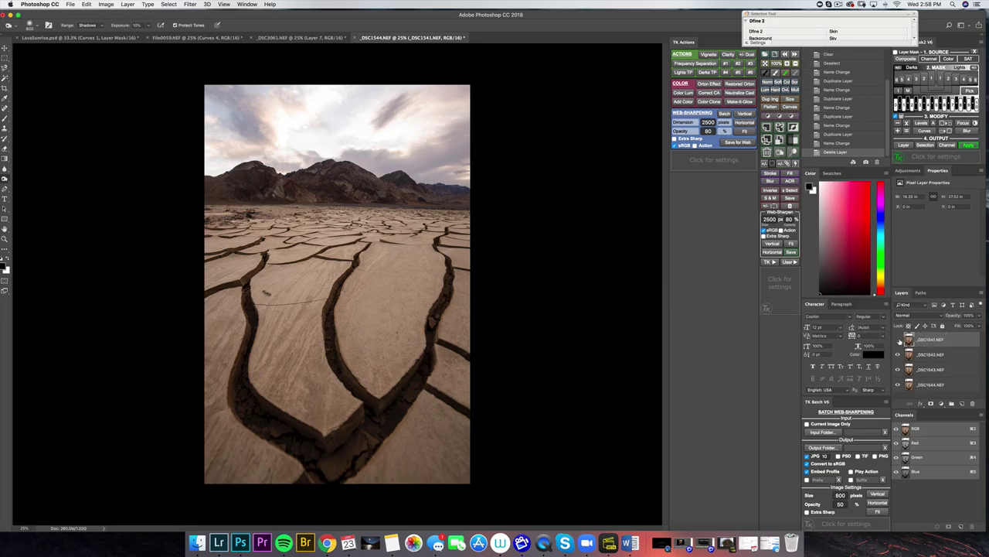
{"action": "mouse_move", "coordinate": [900, 343]}
{"action": "left_mouse_down"}
{"action": "mouse_move", "coordinate": [897, 384]}
{"action": "mouse_move", "coordinate": [896, 343]}
{"action": "left_mouse_up"}
Select all four frame layers and run Auto-Align Layers with Auto projection.
{"action": "left_click", "coordinate": [927, 385], "text": "shift"}
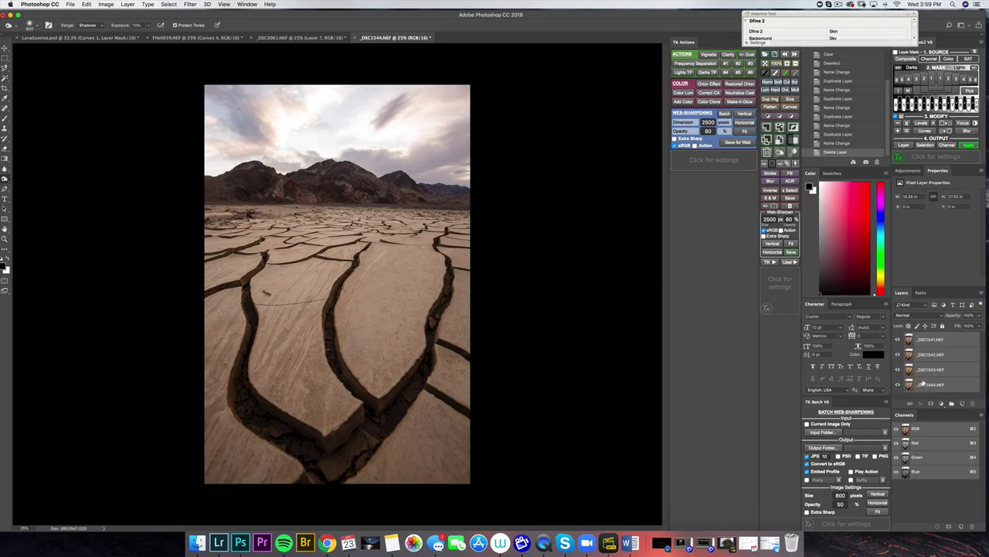
{"action": "left_click", "coordinate": [86, 5]}
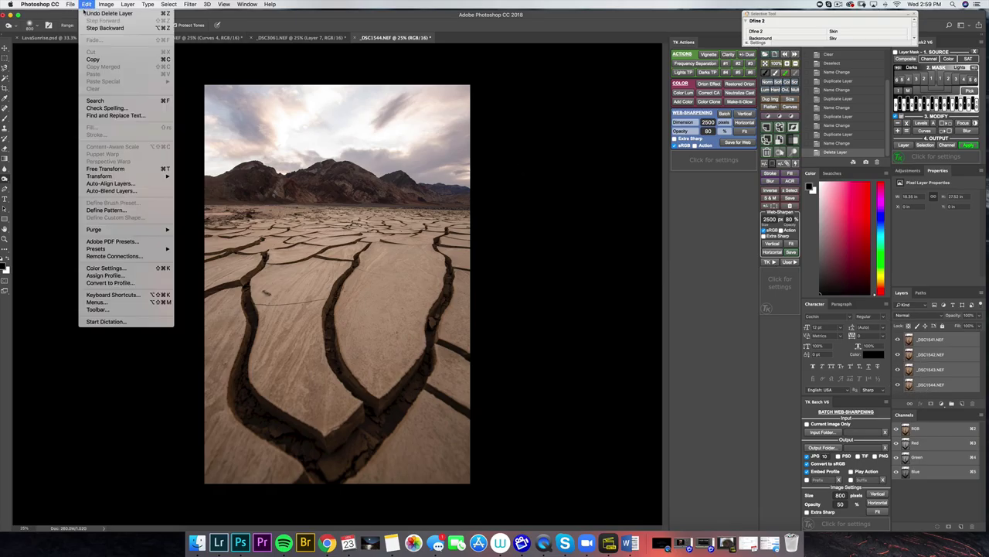
{"action": "left_click", "coordinate": [144, 184]}
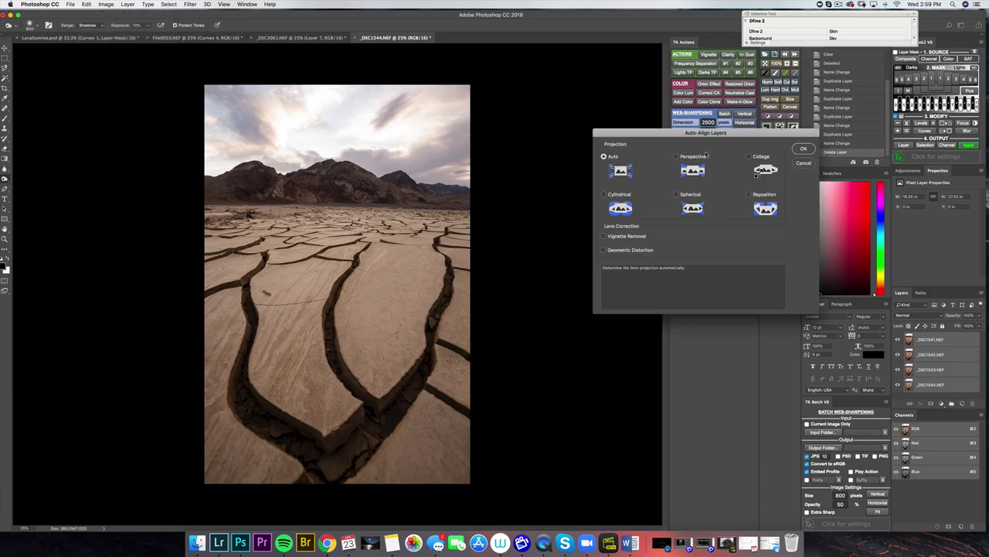
{"action": "left_click", "coordinate": [804, 149]}
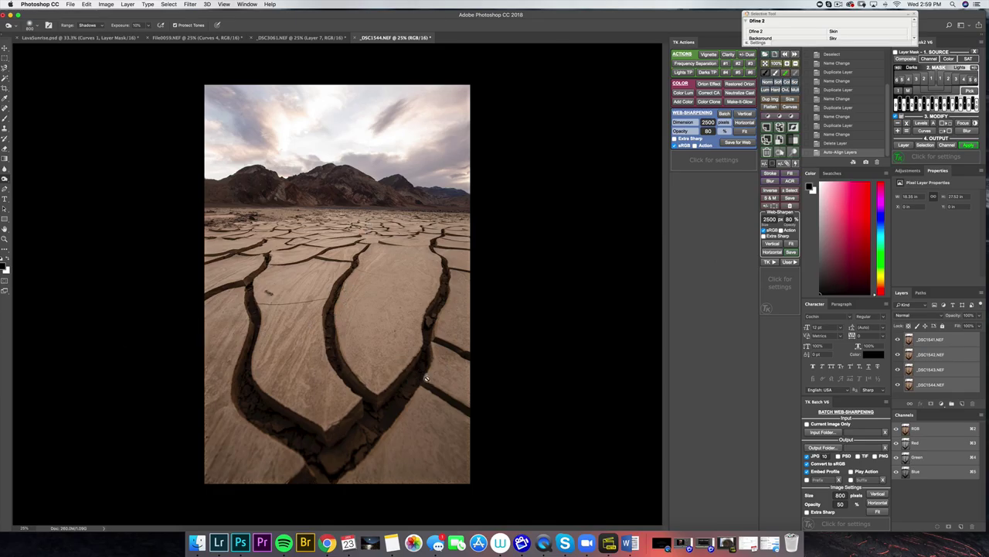
{"action": "left_click", "coordinate": [897, 338]}
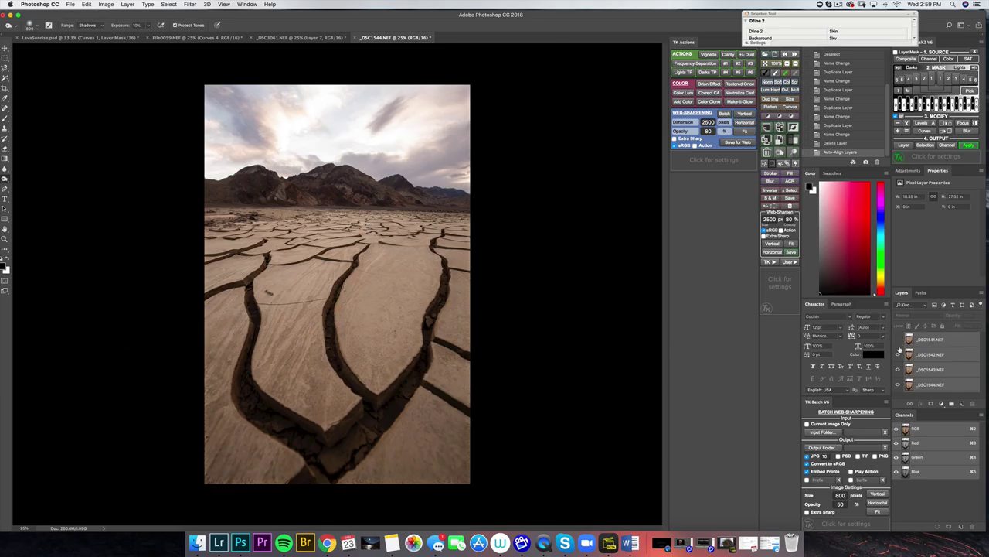
{"action": "left_click", "coordinate": [898, 354]}
{"action": "left_click", "coordinate": [897, 369]}
{"action": "left_click", "coordinate": [898, 369]}
{"action": "left_click", "coordinate": [898, 354]}
{"action": "left_click", "coordinate": [898, 339]}
{"action": "left_click", "coordinate": [897, 354]}
{"action": "left_click", "coordinate": [898, 339]}
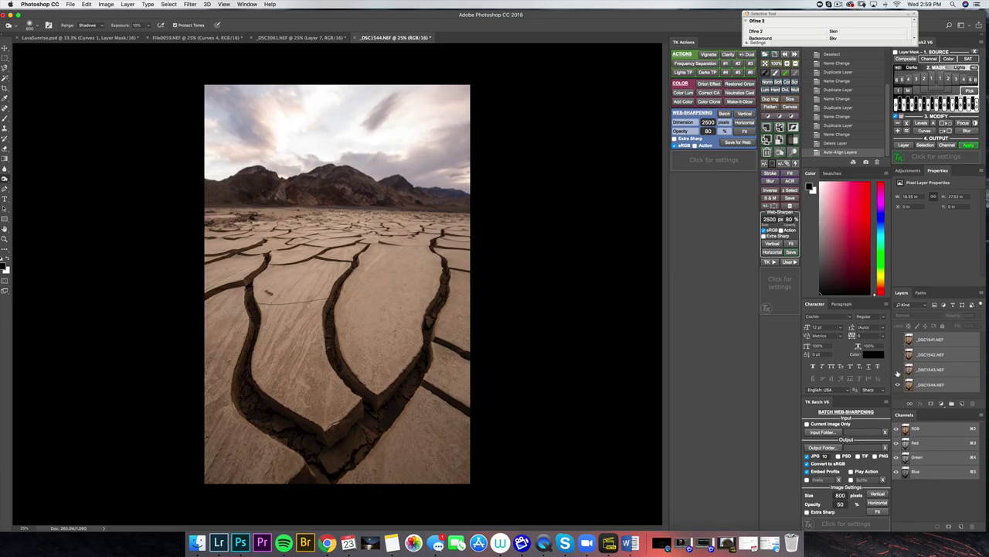
{"action": "left_click", "coordinate": [898, 354]}
{"action": "left_click", "coordinate": [898, 339]}
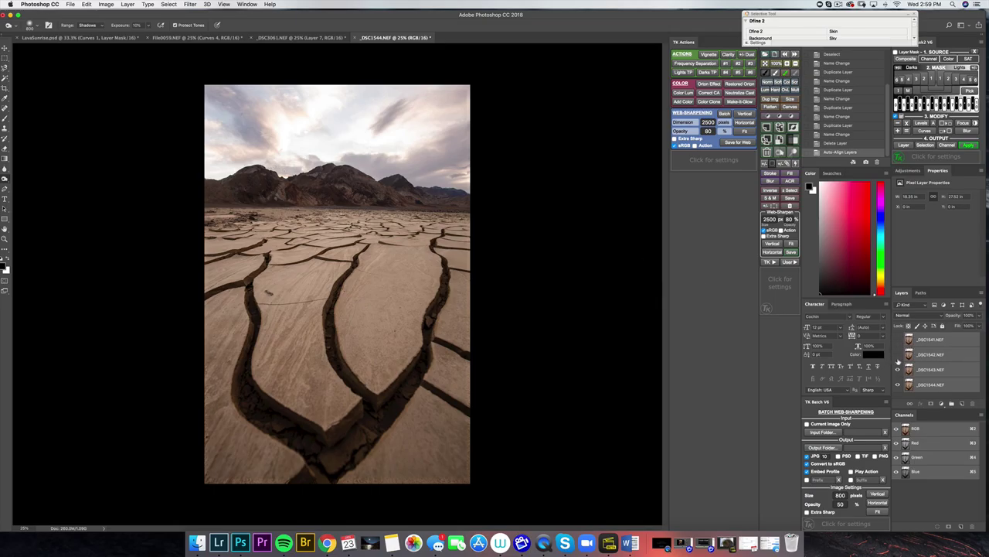
{"action": "left_click", "coordinate": [897, 354]}
{"action": "left_click", "coordinate": [897, 338]}
{"action": "left_click", "coordinate": [897, 354]}
{"action": "left_click", "coordinate": [898, 338]}
{"action": "left_click", "coordinate": [897, 354]}
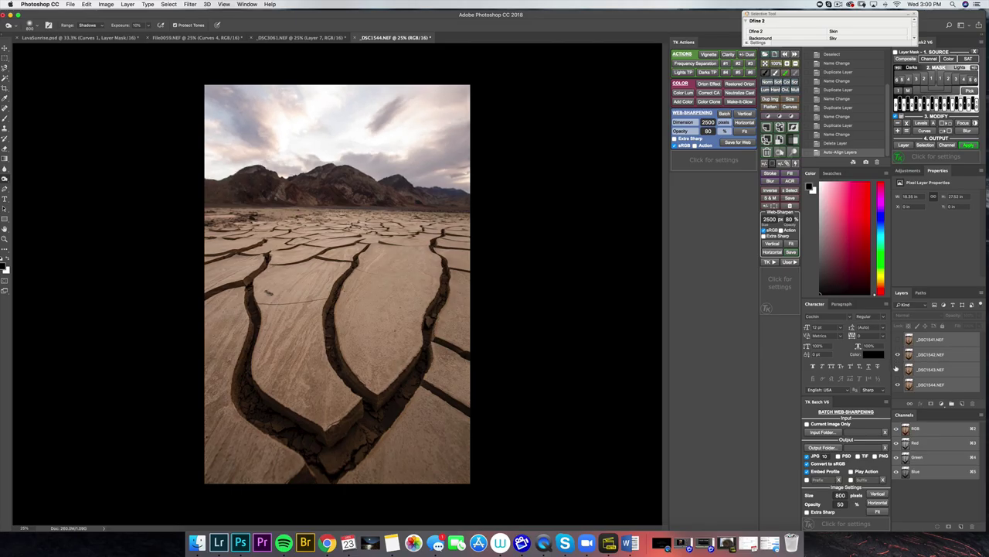
{"action": "left_click", "coordinate": [898, 338]}
{"action": "left_click", "coordinate": [464, 380]}
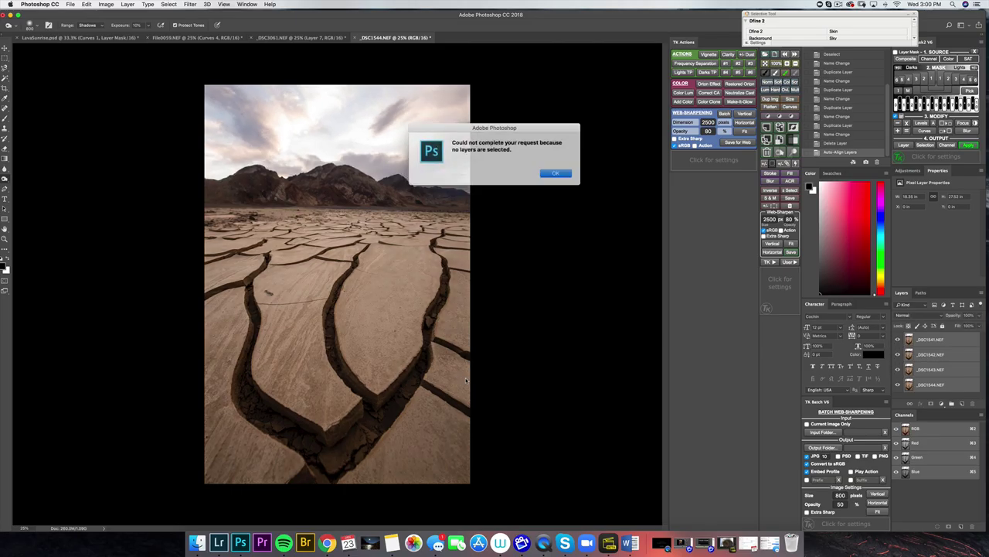
{"action": "key", "text": "Return"}
{"action": "key", "text": "z"}
{"action": "left_click", "coordinate": [478, 355]}
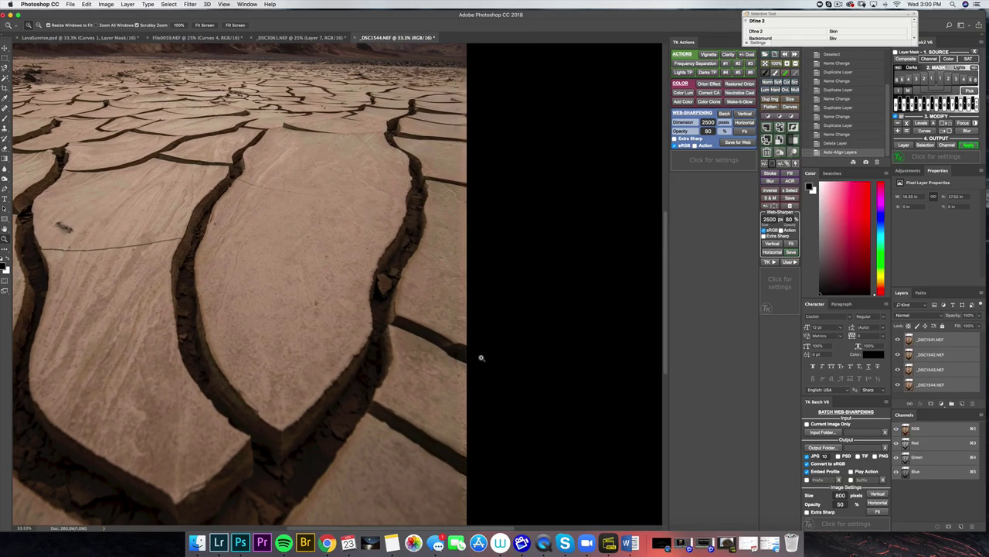
{"action": "left_click", "coordinate": [468, 359]}
{"action": "left_click", "coordinate": [447, 372]}
{"action": "left_click", "coordinate": [444, 374]}
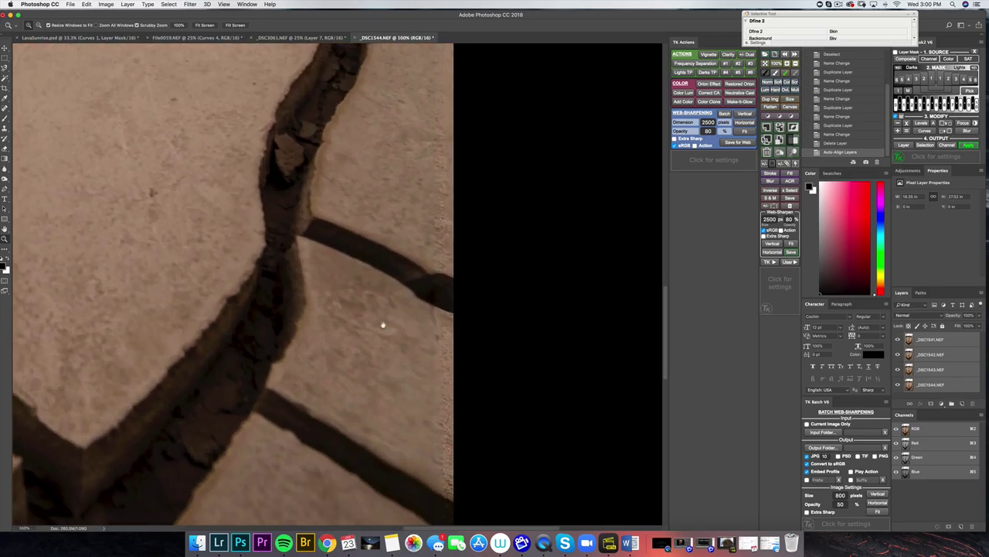
{"action": "left_click", "coordinate": [384, 372]}
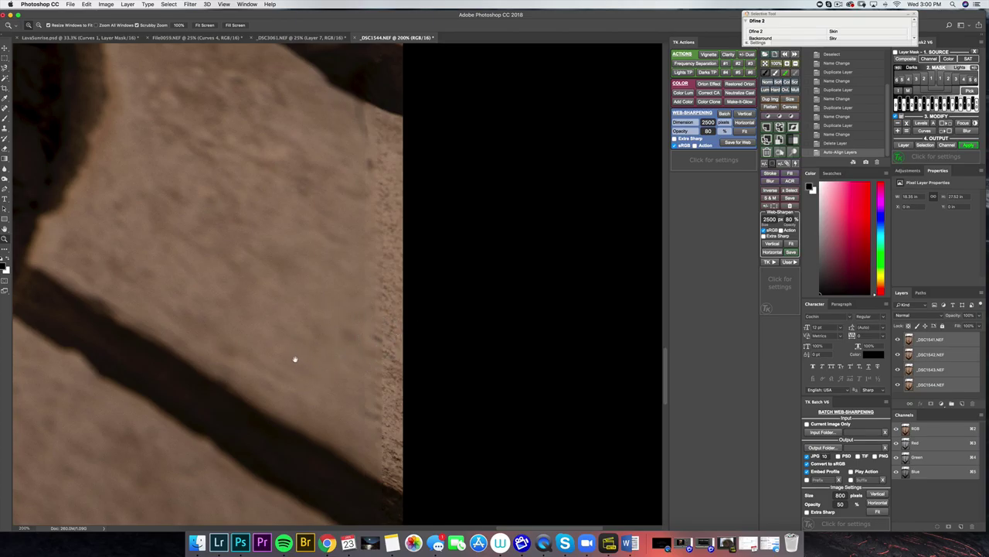
{"action": "left_click_drag", "start_coordinate": [293, 358], "coordinate": [397, 341]}
{"action": "left_click", "coordinate": [364, 371], "text": "alt"}
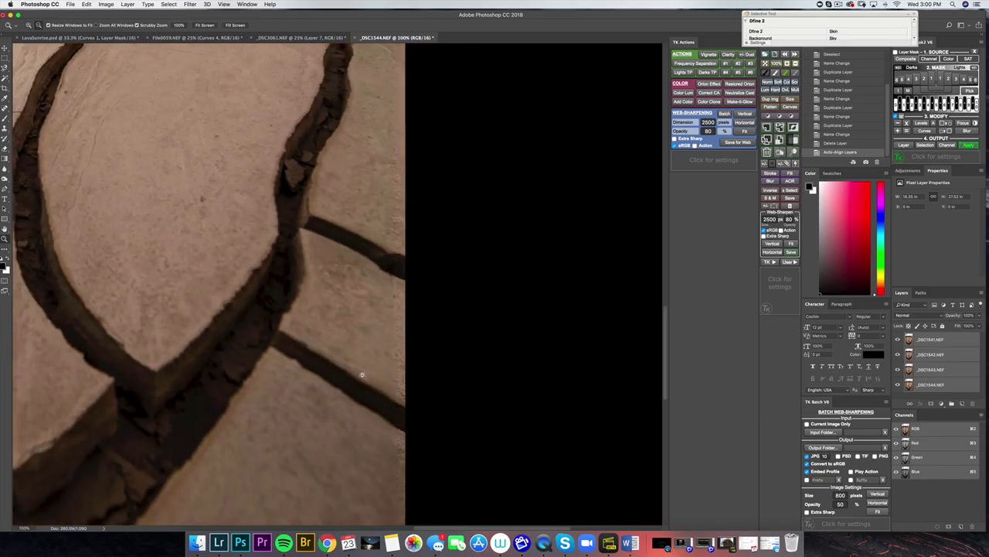
{"action": "left_click", "coordinate": [363, 378], "text": "alt"}
{"action": "left_click", "coordinate": [363, 378], "text": "alt"}
{"action": "left_click", "coordinate": [350, 403], "text": "alt"}
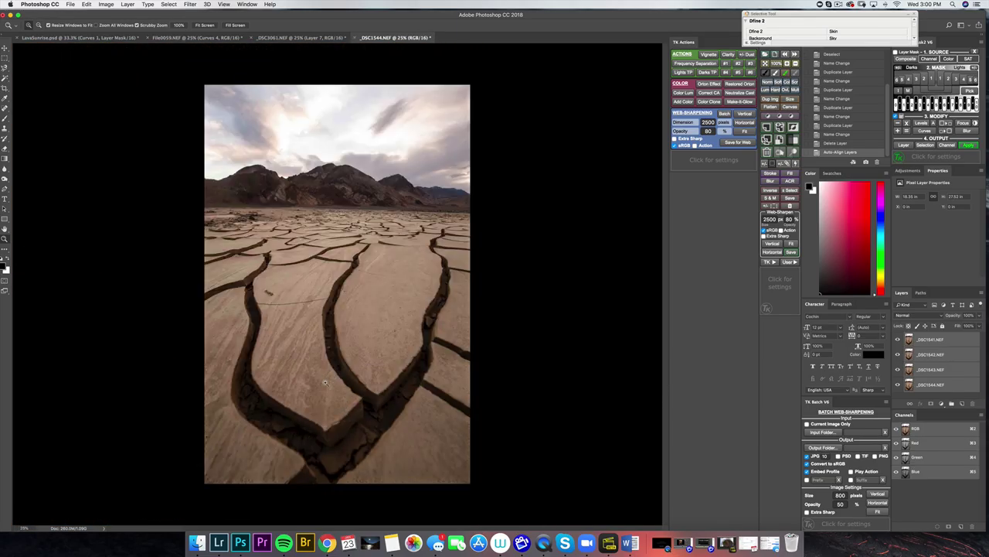
Trim the crop's top and bottom edges slightly and commit the crop.
{"action": "key", "text": "c"}
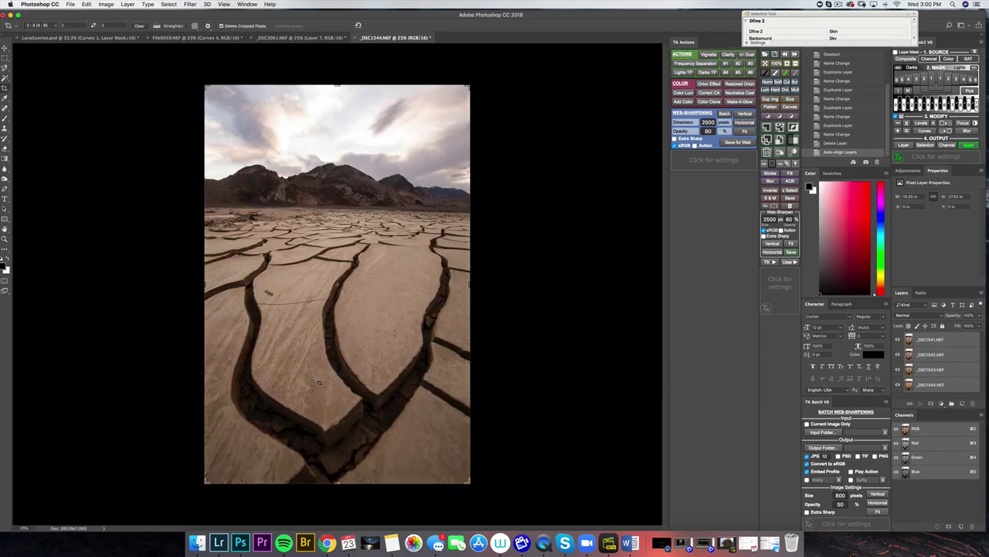
{"action": "left_click_drag", "start_coordinate": [338, 482], "coordinate": [337, 478]}
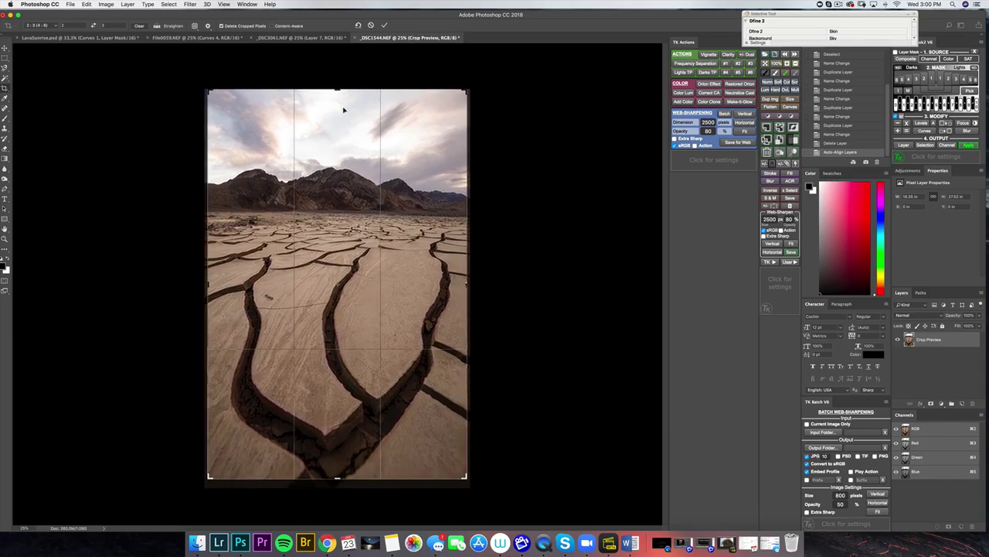
{"action": "left_click_drag", "start_coordinate": [337, 90], "coordinate": [337, 92]}
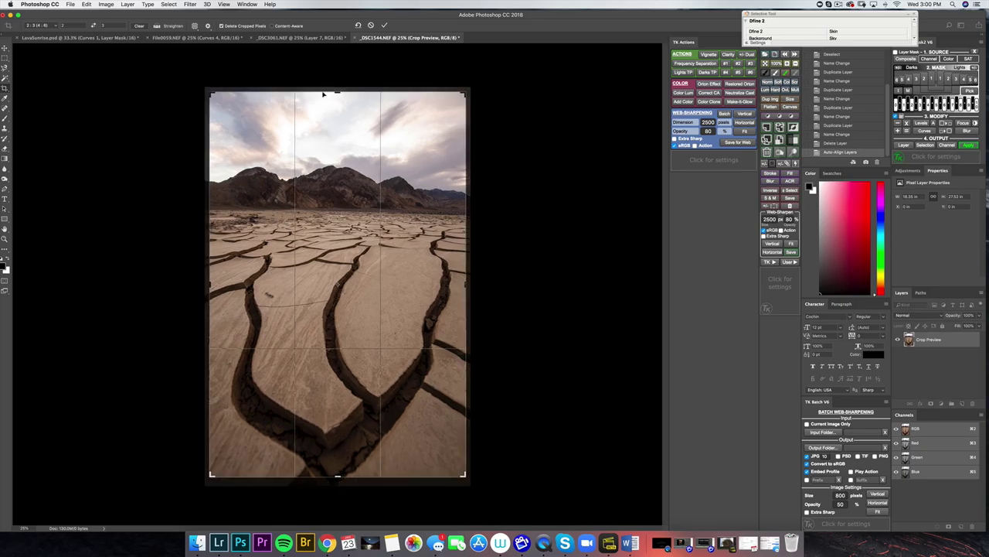
{"action": "key", "text": "Return"}
Zoom to 100% on the mud cracks to inspect detail, then zoom back out to the whole image.
{"action": "key", "text": "z"}
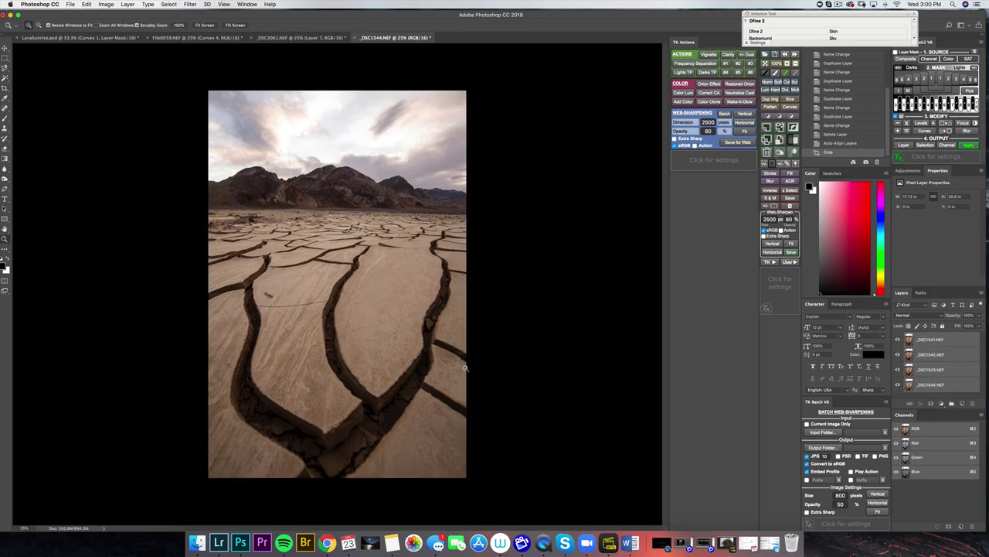
{"action": "left_click", "coordinate": [465, 368]}
{"action": "left_click", "coordinate": [464, 371]}
{"action": "left_click_drag", "start_coordinate": [410, 367], "coordinate": [385, 274]}
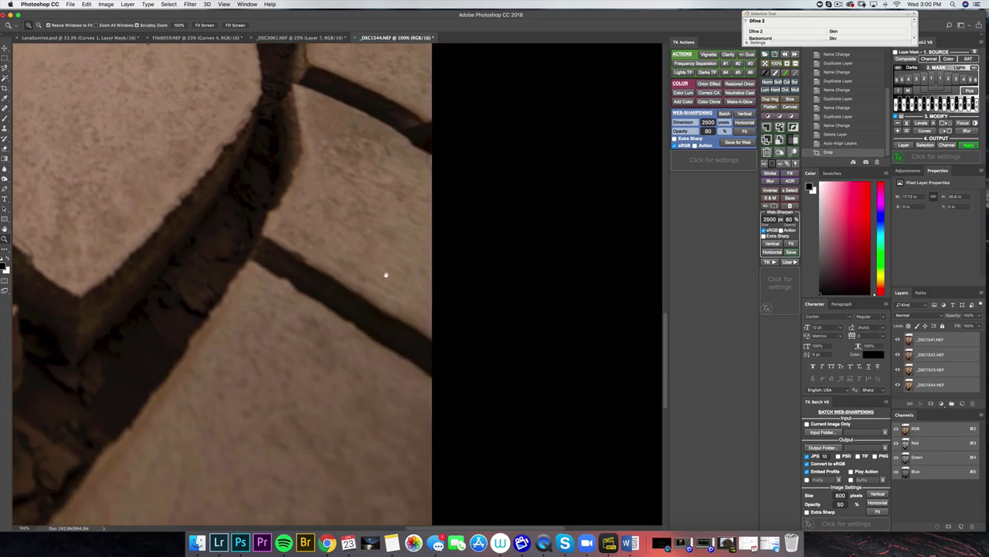
{"action": "scroll", "coordinate": [379, 310], "scroll_direction": "down", "scroll_amount": 2}
{"action": "left_click", "coordinate": [369, 338]}
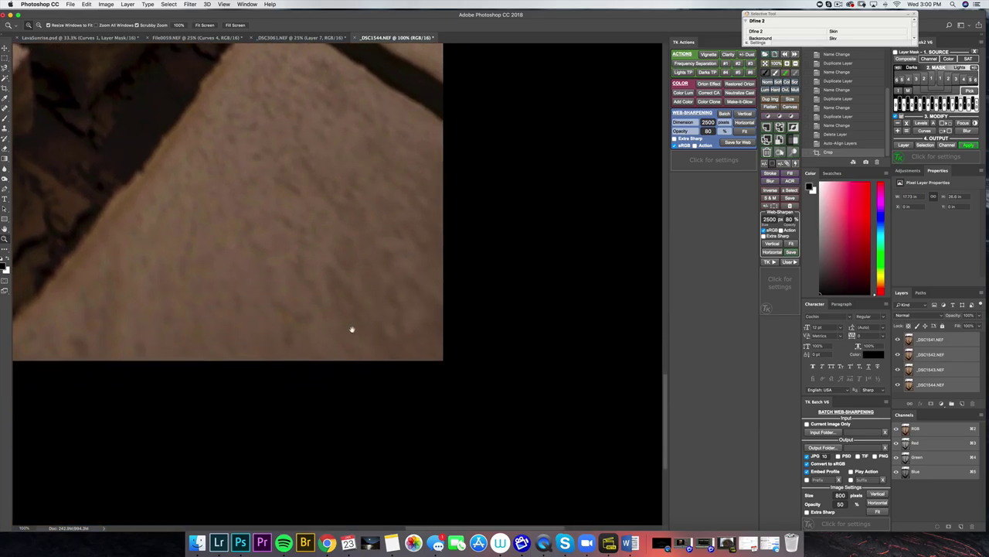
{"action": "left_click", "coordinate": [368, 365], "text": "alt"}
{"action": "left_click", "coordinate": [378, 397], "text": "alt"}
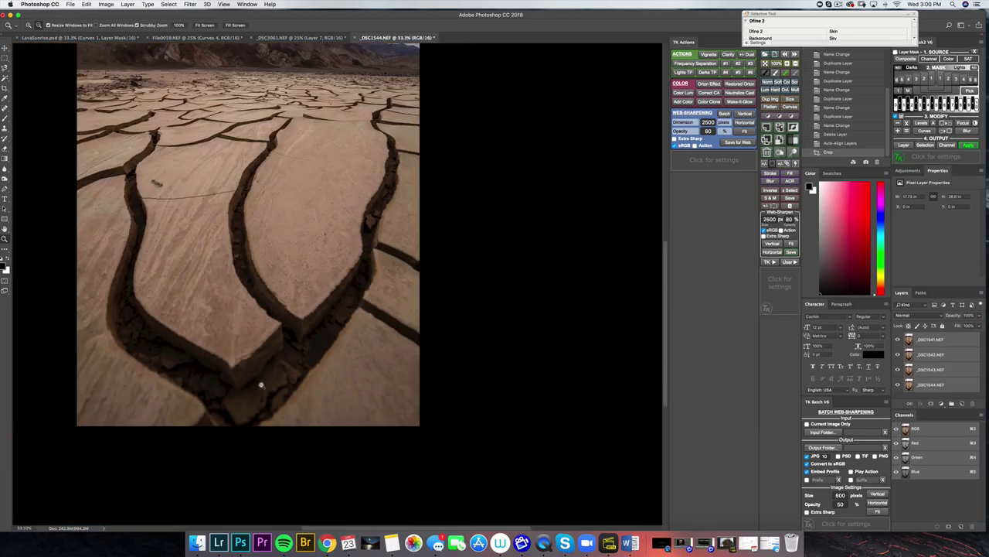
{"action": "left_click", "coordinate": [211, 371], "text": "alt"}
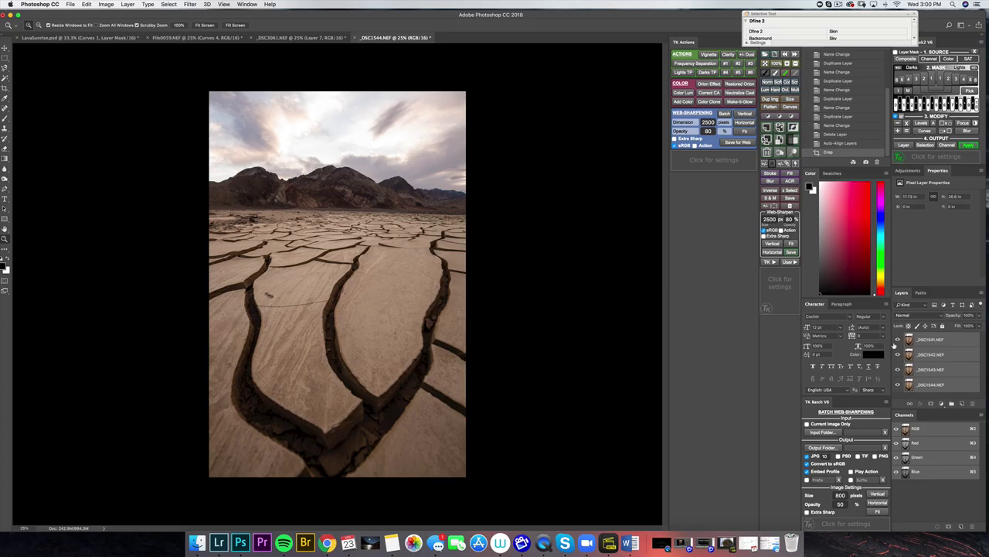
Hide the layers one by one to compare frames, then make all four visible again.
{"action": "mouse_move", "coordinate": [898, 370]}
{"action": "left_mouse_down"}
{"action": "mouse_move", "coordinate": [899, 355]}
{"action": "mouse_move", "coordinate": [898, 385]}
{"action": "mouse_move", "coordinate": [900, 343]}
{"action": "mouse_move", "coordinate": [899, 368]}
{"action": "left_mouse_up"}
{"action": "left_click", "coordinate": [898, 383]}
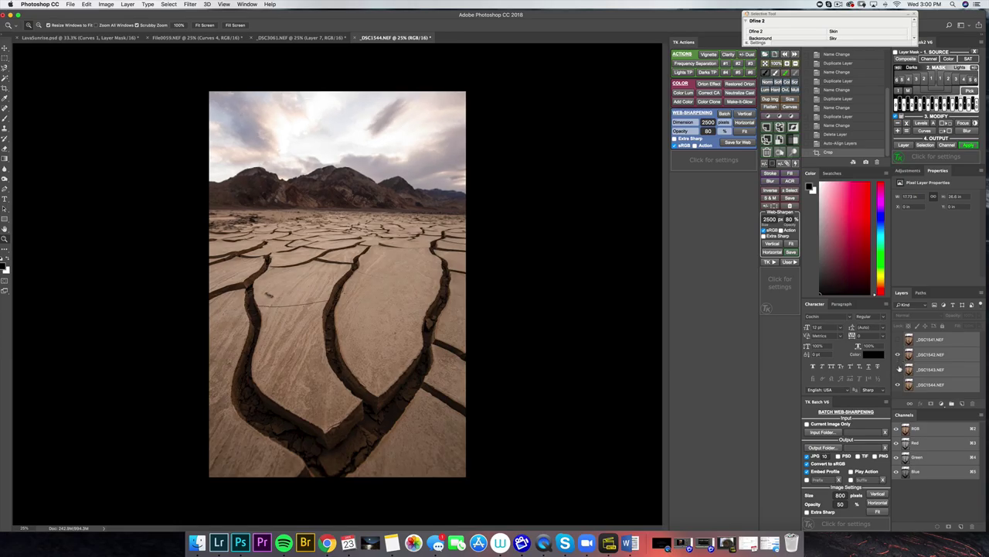
{"action": "left_click", "coordinate": [898, 341]}
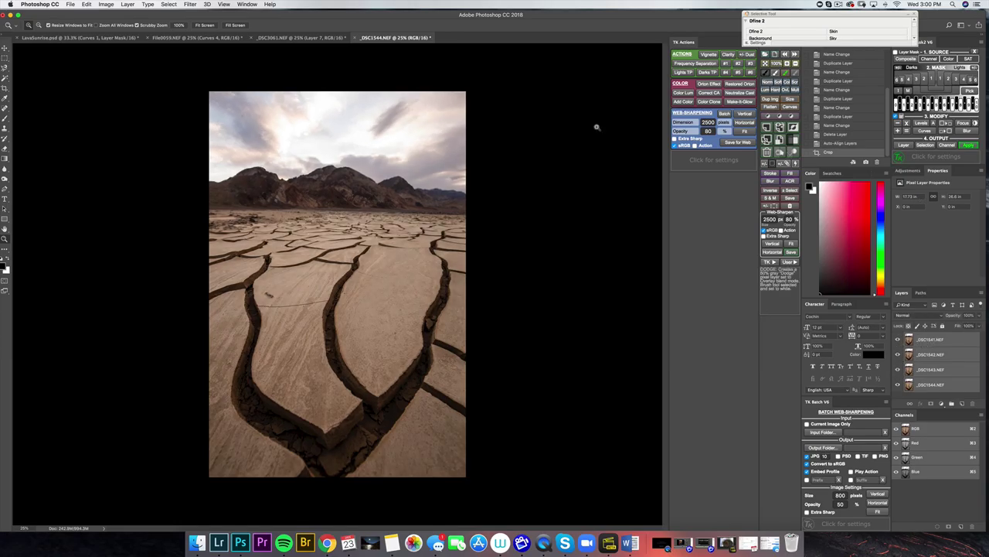
{"action": "mouse_move", "coordinate": [772, 252]}
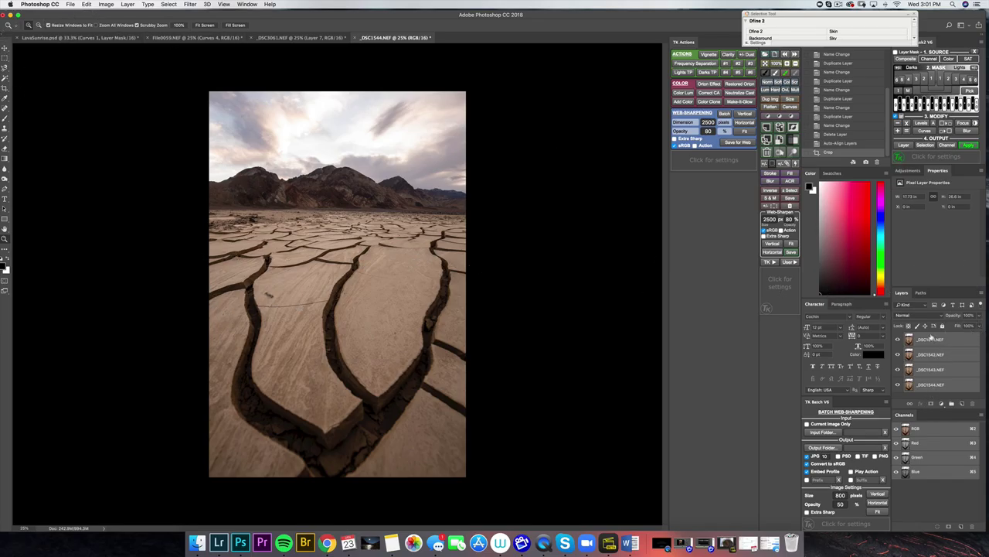
{"action": "left_click", "coordinate": [87, 5]}
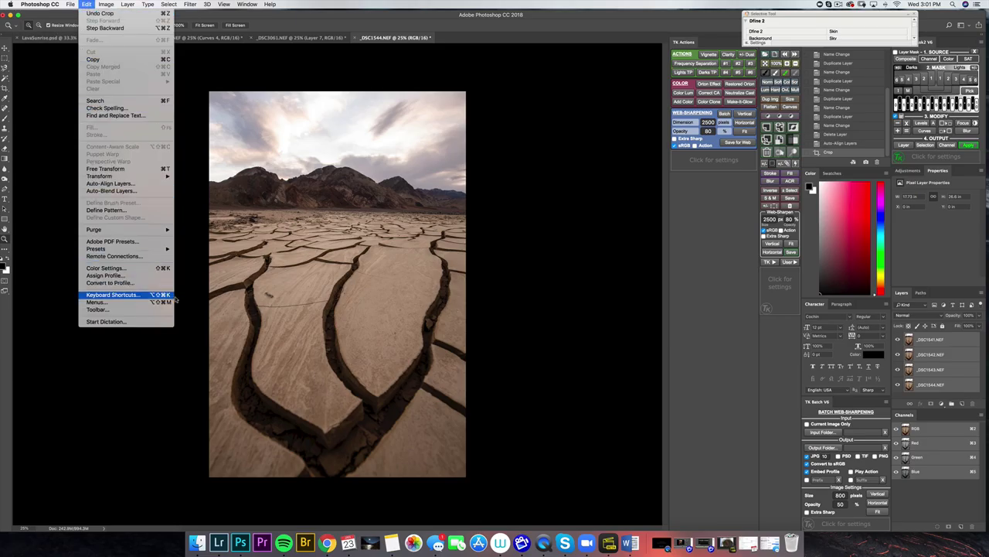
Auto-blend the layers using Stack Images with Seamless Tones and Colors.
{"action": "left_click", "coordinate": [116, 190]}
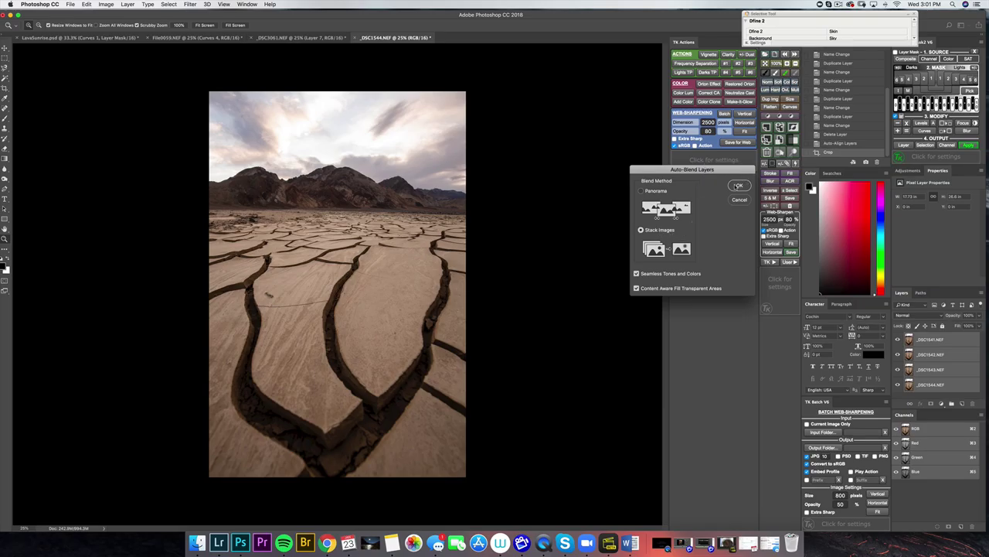
{"action": "left_click", "coordinate": [736, 186]}
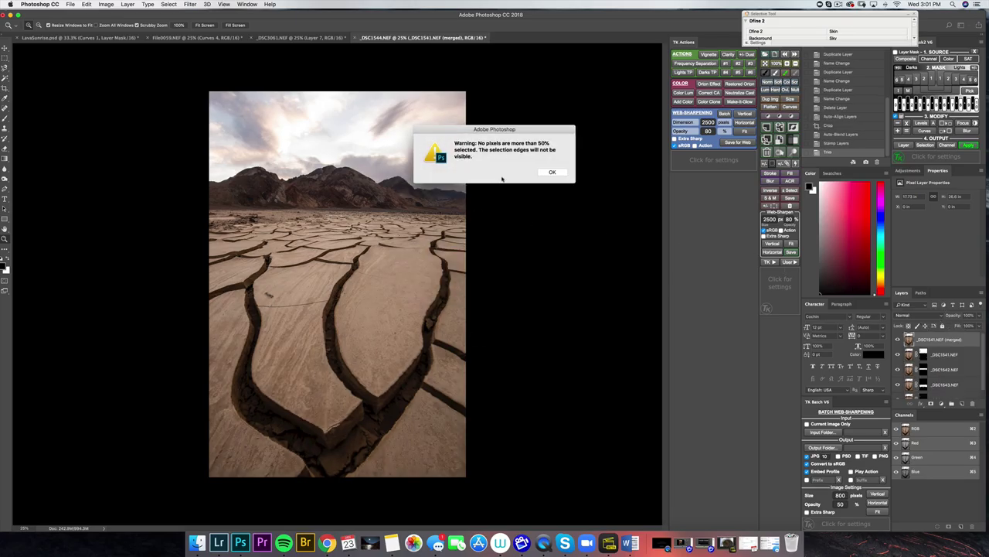
Dismiss the no-pixels warning, inspect the crack junction at 100%, then zoom back out.
{"action": "left_click", "coordinate": [552, 172]}
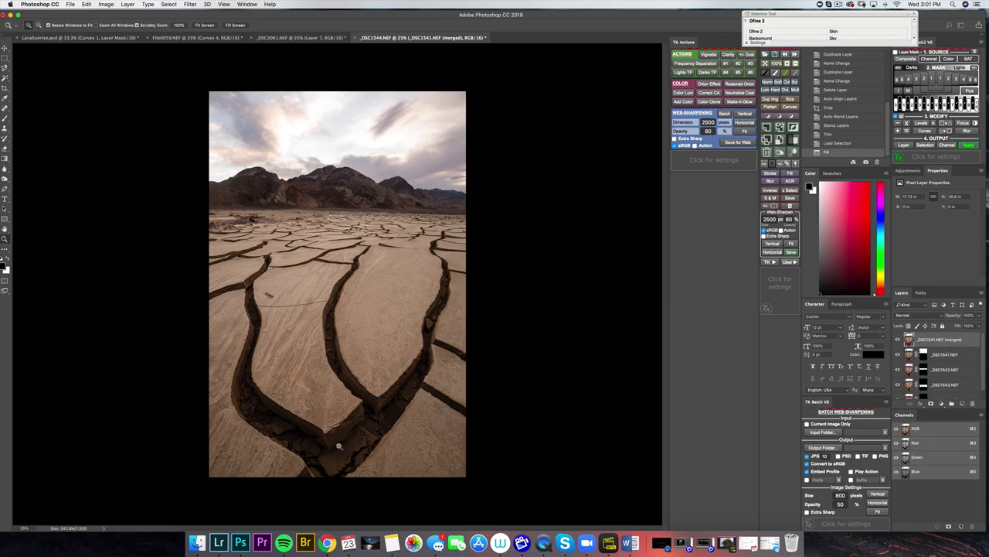
{"action": "left_click_drag", "start_coordinate": [330, 448], "coordinate": [402, 296]}
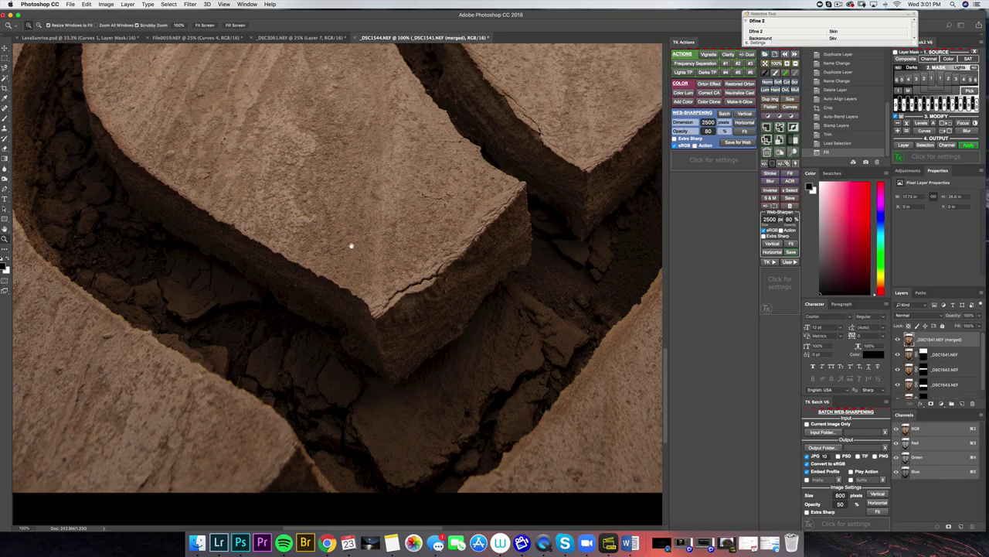
{"action": "left_click_drag", "start_coordinate": [350, 246], "coordinate": [384, 288]}
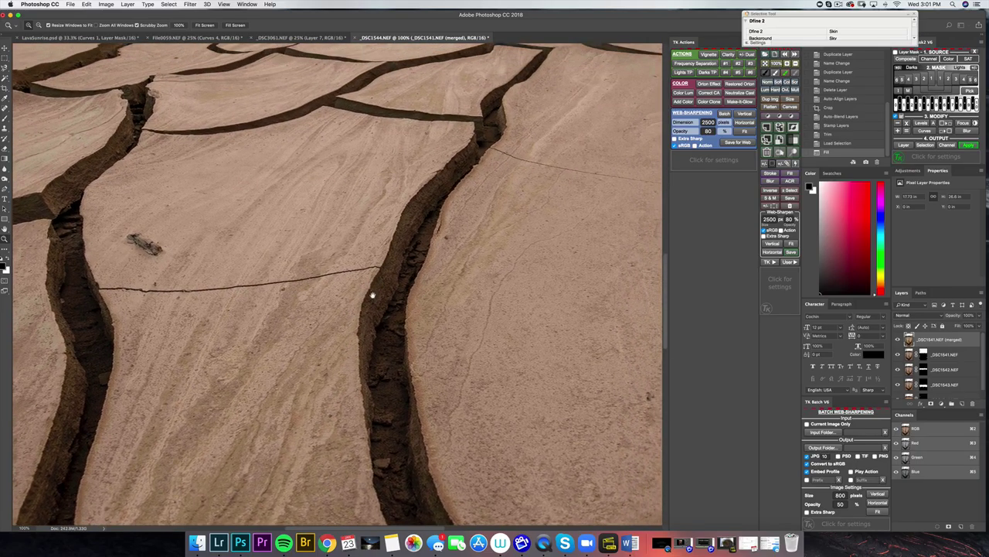
{"action": "scroll", "coordinate": [407, 276], "scroll_direction": "up", "scroll_amount": 2}
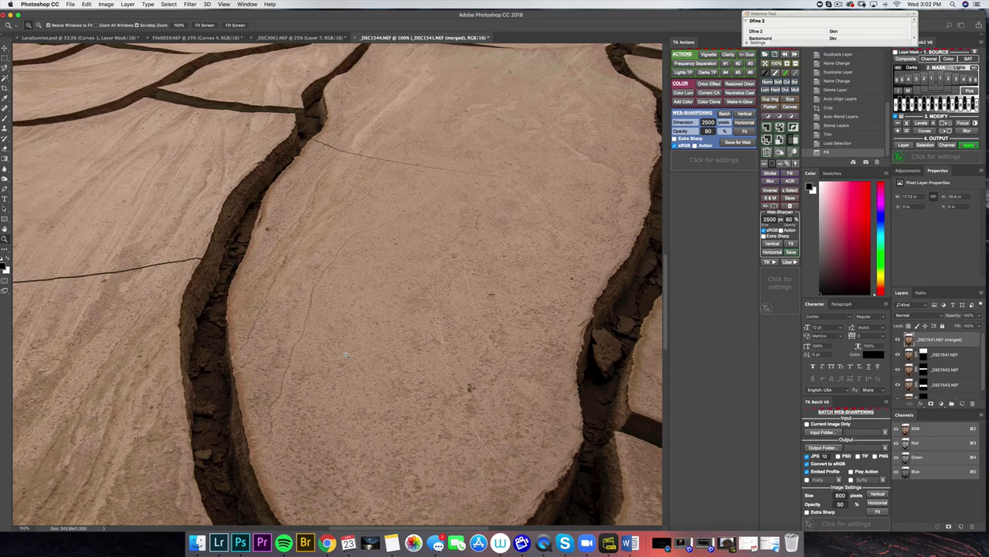
{"action": "left_click", "coordinate": [346, 354], "text": "alt"}
{"action": "left_click", "coordinate": [368, 342], "text": "alt"}
{"action": "left_click", "coordinate": [365, 251], "text": "alt"}
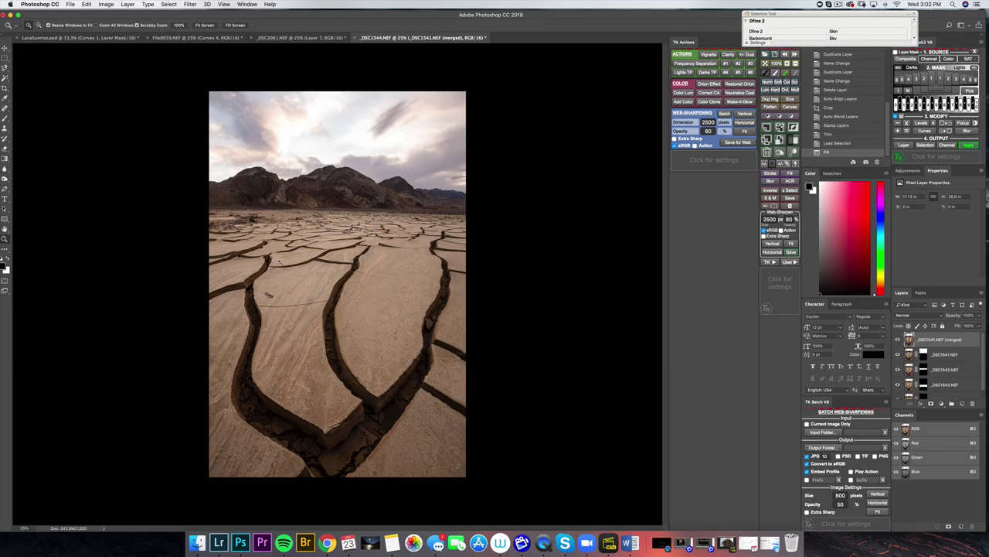
In Lightroom, give the dramatic-sky frame Highlights -34, Vibrance +21 and Saturation +14, then send it to Photoshop.
{"action": "left_click", "coordinate": [221, 543]}
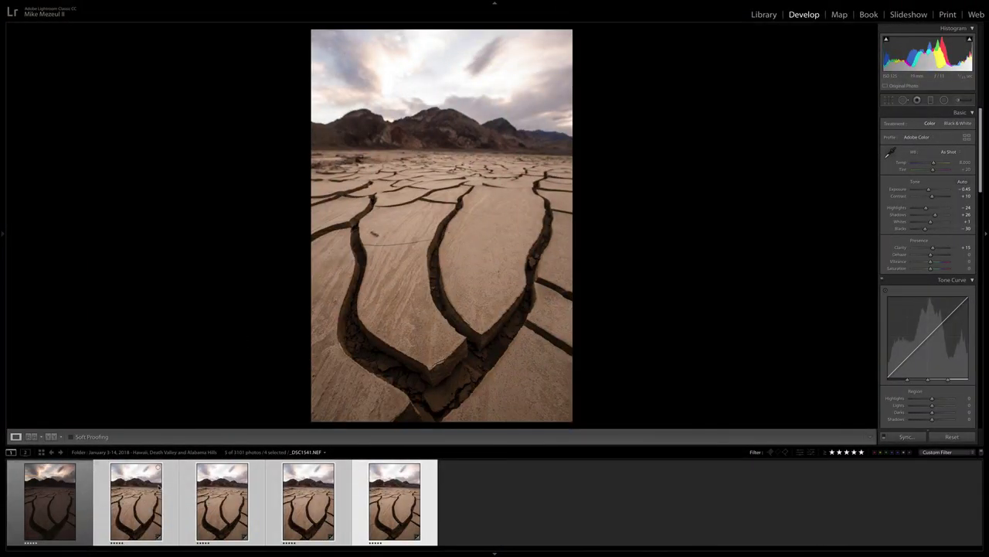
{"action": "left_click", "coordinate": [60, 509]}
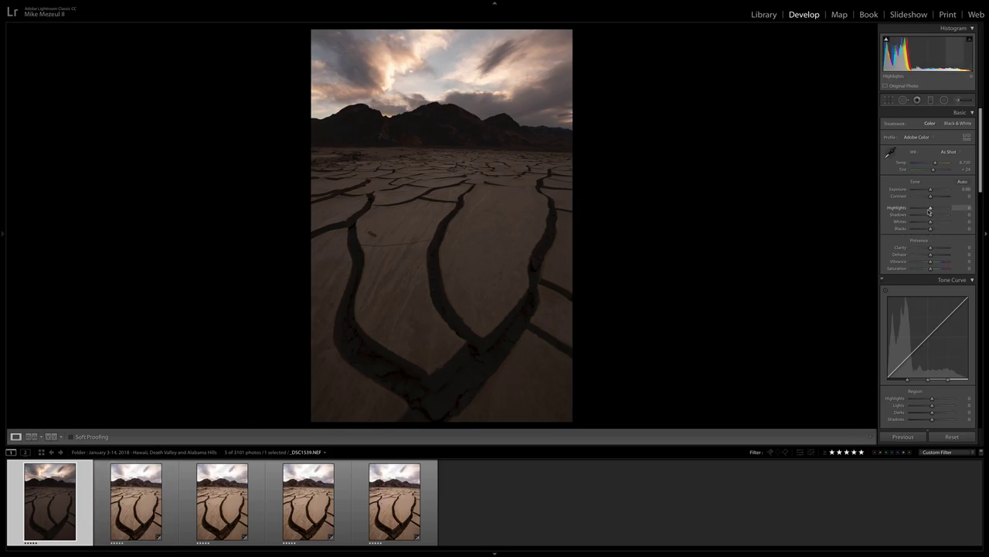
{"action": "left_click_drag", "start_coordinate": [930, 210], "coordinate": [924, 209]}
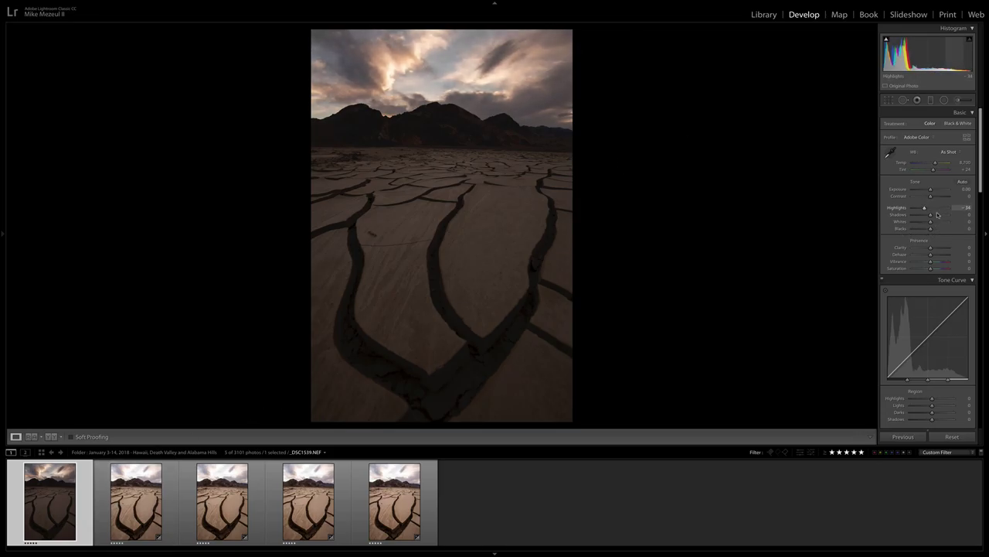
{"action": "left_click_drag", "start_coordinate": [930, 261], "coordinate": [933, 268]}
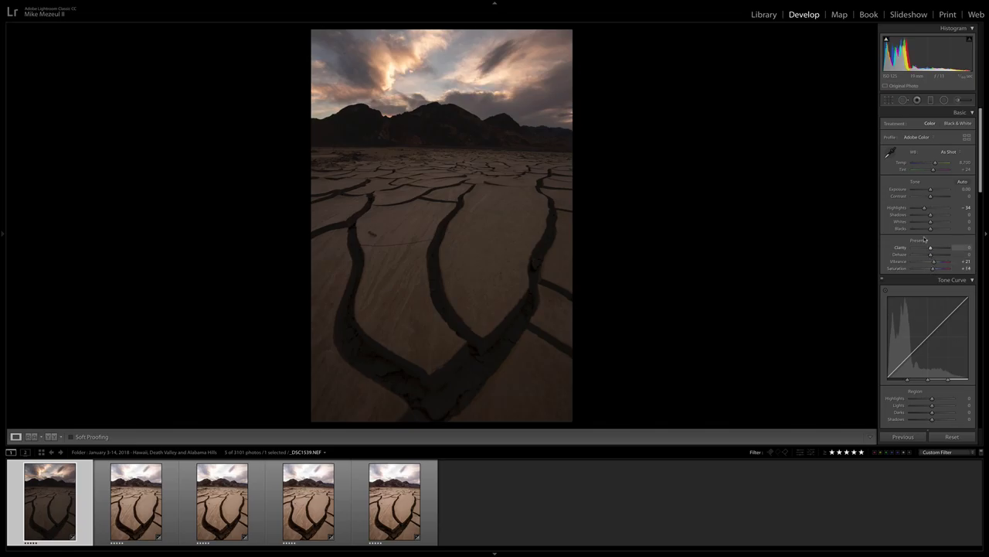
{"action": "right_click", "coordinate": [451, 263]}
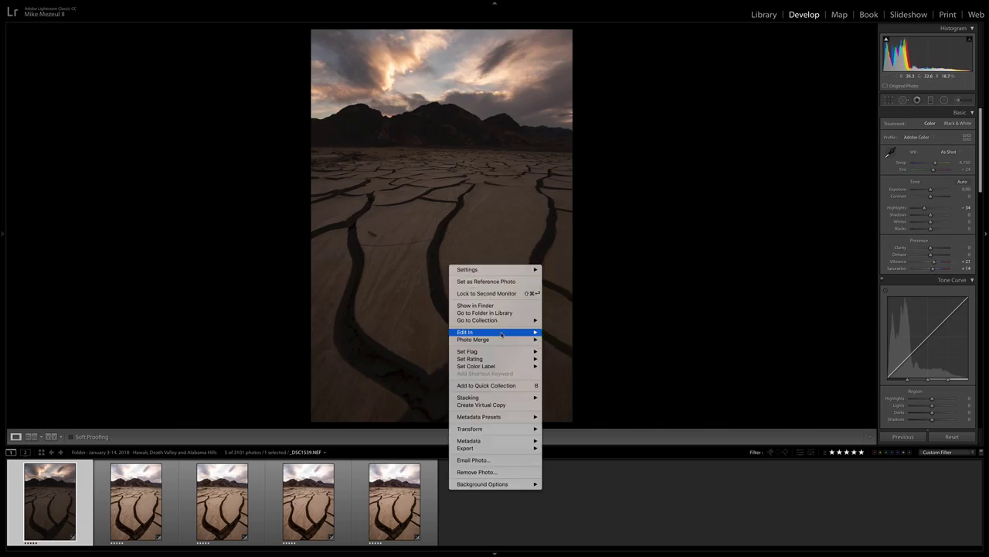
{"action": "left_click", "coordinate": [587, 337]}
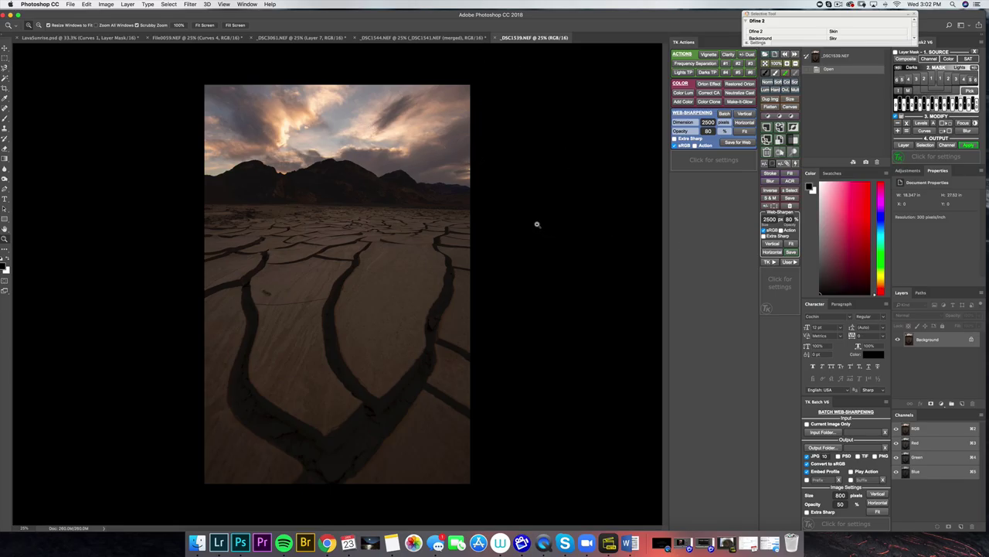
Cut the whole _DSC1539 image, close it without saving, and paste it into the stack document as Layer 1.
{"action": "key", "text": "super+a"}
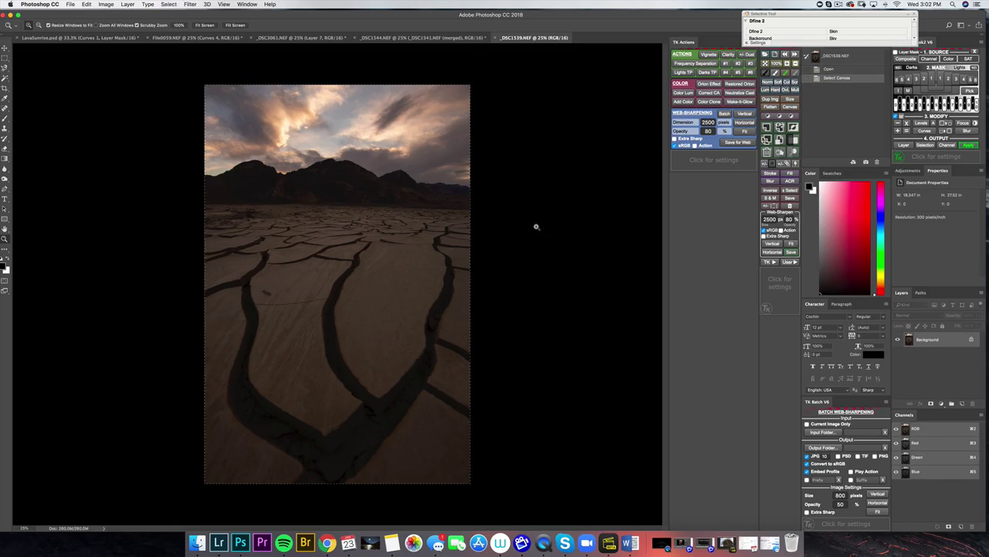
{"action": "key", "text": "super+c"}
{"action": "key", "text": "super+x"}
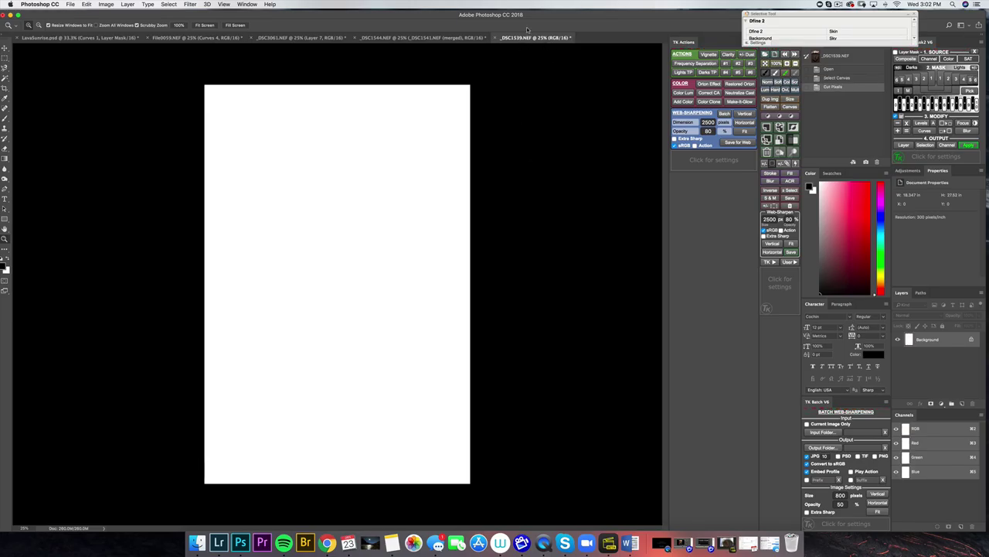
{"action": "left_click", "coordinate": [499, 37]}
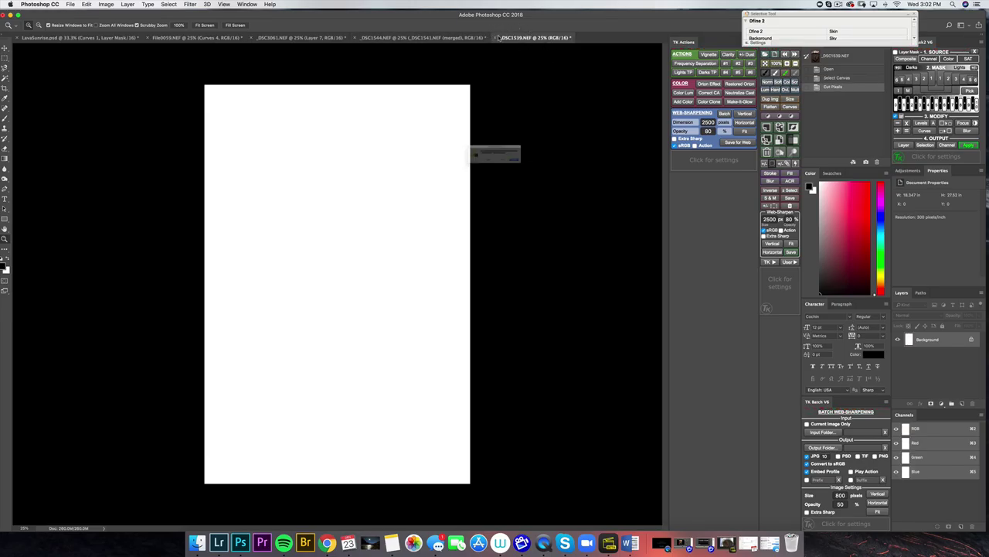
{"action": "key", "text": "super+d"}
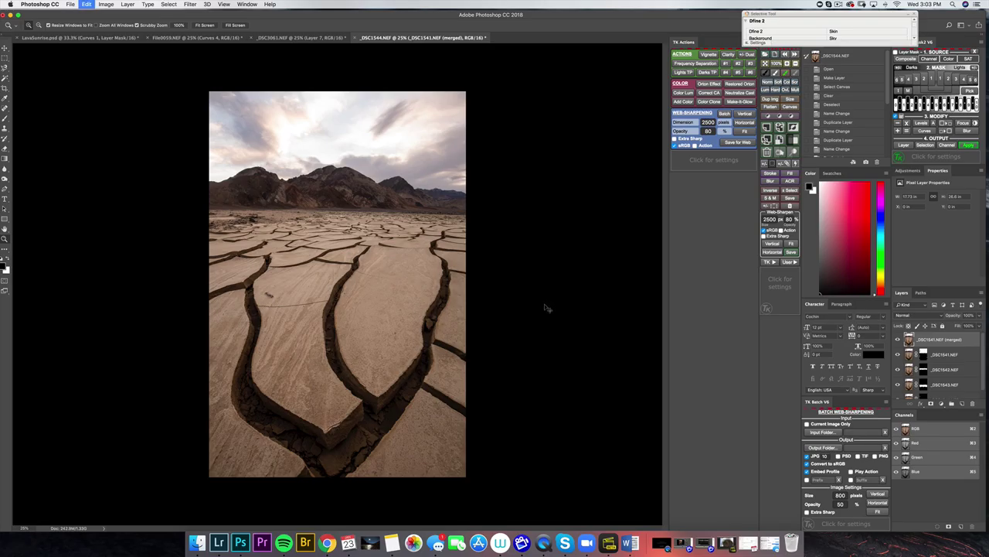
{"action": "key", "text": "super+v"}
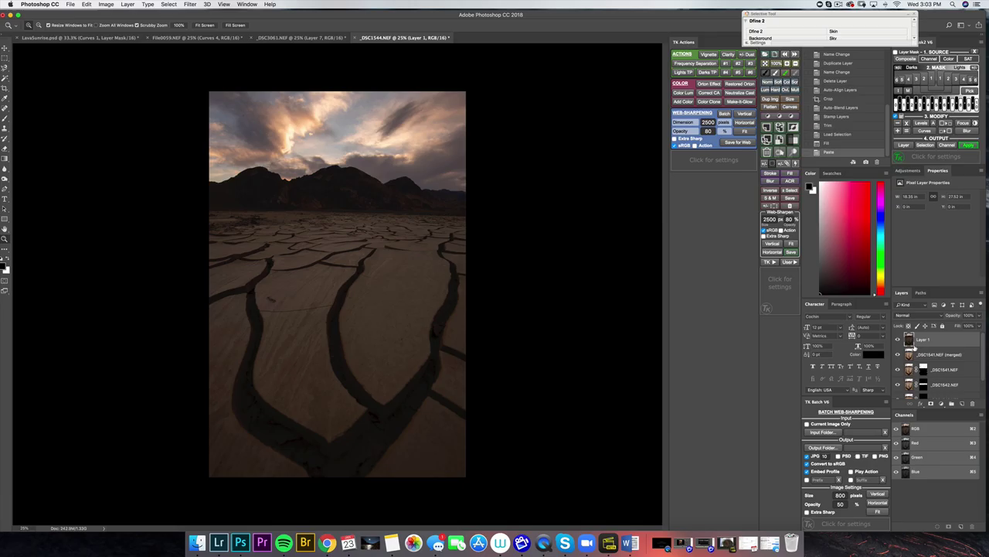
Toggle Layer 1 on and off to compare the darker sky with the merged stack, leaving it visible.
{"action": "left_click", "coordinate": [898, 340]}
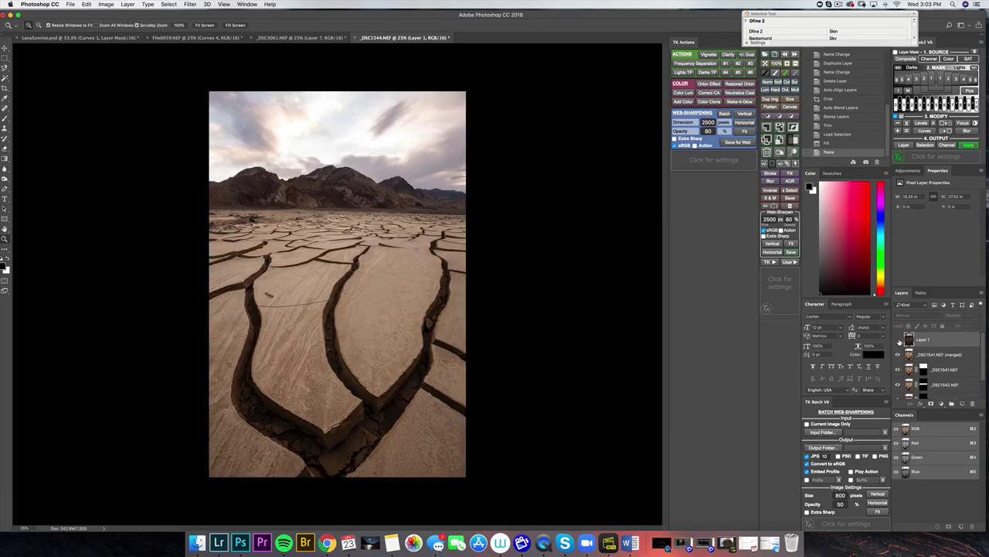
{"action": "left_click", "coordinate": [898, 340]}
{"action": "left_click", "coordinate": [898, 340]}
{"action": "left_click", "coordinate": [899, 340]}
{"action": "left_click", "coordinate": [898, 340]}
{"action": "left_click", "coordinate": [898, 341]}
{"action": "left_click", "coordinate": [898, 340]}
{"action": "left_click", "coordinate": [898, 340]}
{"action": "left_click", "coordinate": [898, 341]}
{"action": "left_click", "coordinate": [898, 341]}
{"action": "left_click", "coordinate": [898, 341]}
{"action": "left_click", "coordinate": [898, 341]}
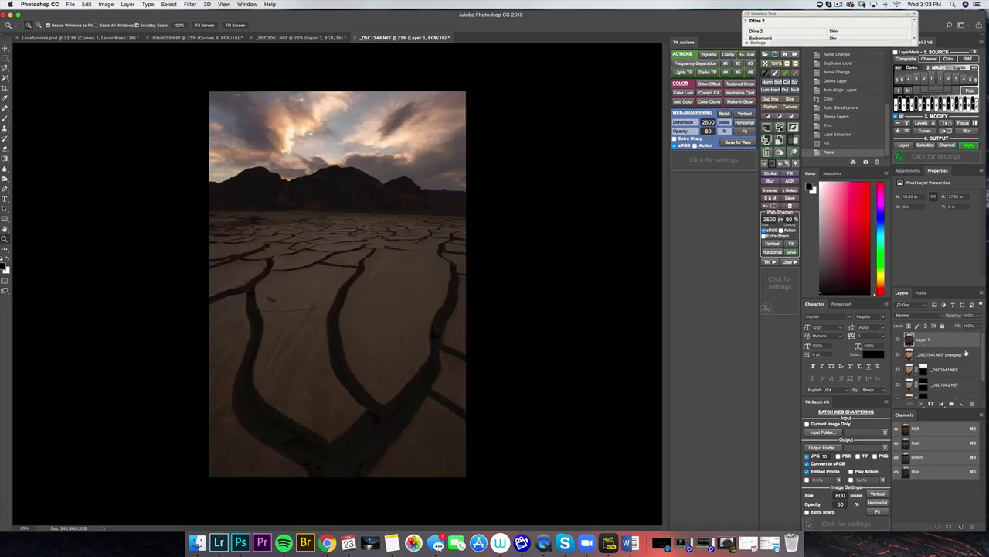
{"action": "left_click", "coordinate": [946, 357]}
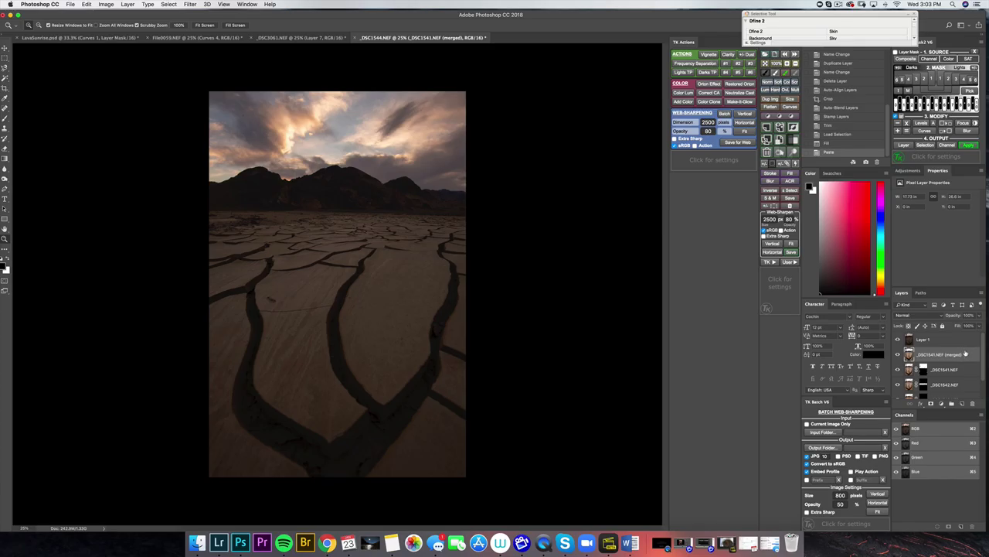
{"action": "left_click", "coordinate": [942, 346], "text": "super"}
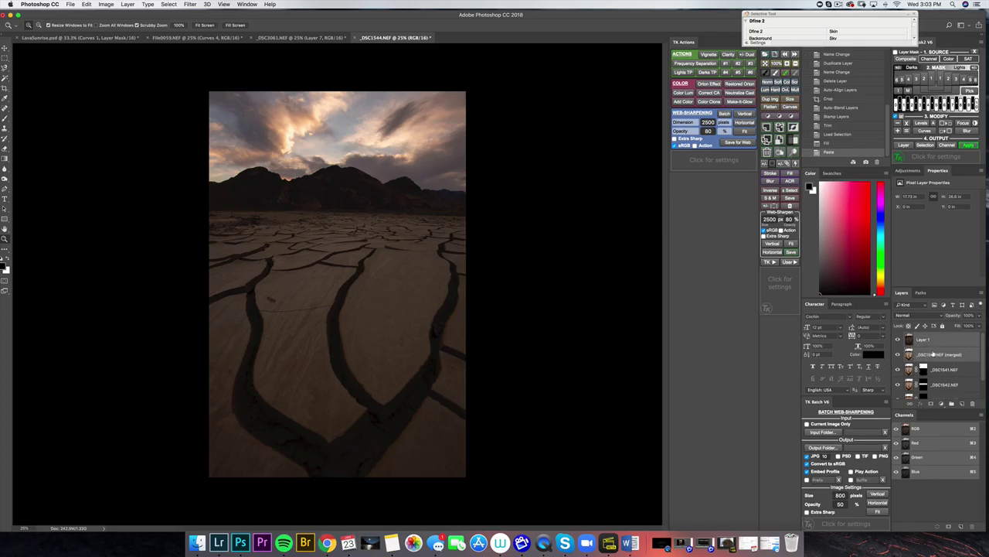
Auto-align Layer 1 with the merged focus-stack layer using Edit > Auto-Align Layers.
{"action": "left_click", "coordinate": [86, 4]}
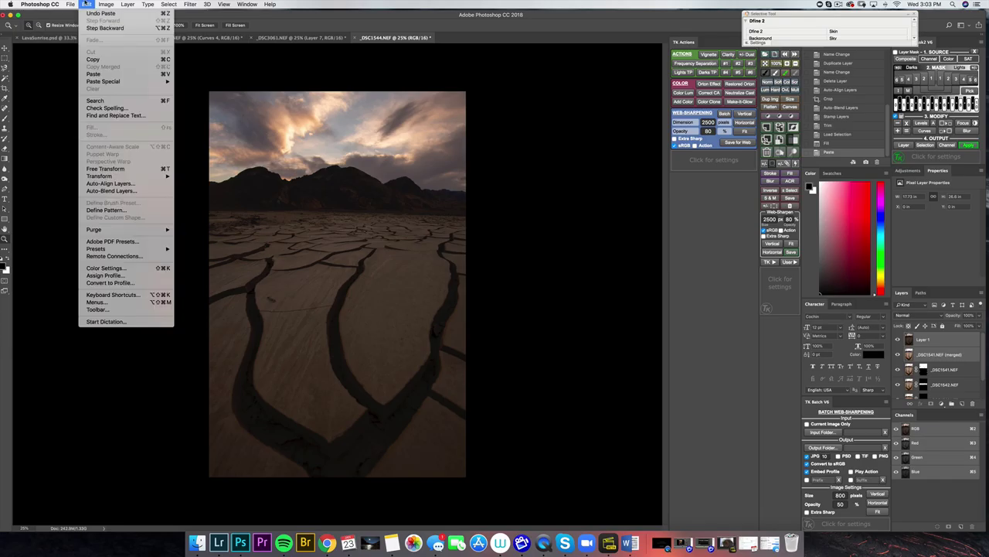
{"action": "left_click", "coordinate": [141, 186]}
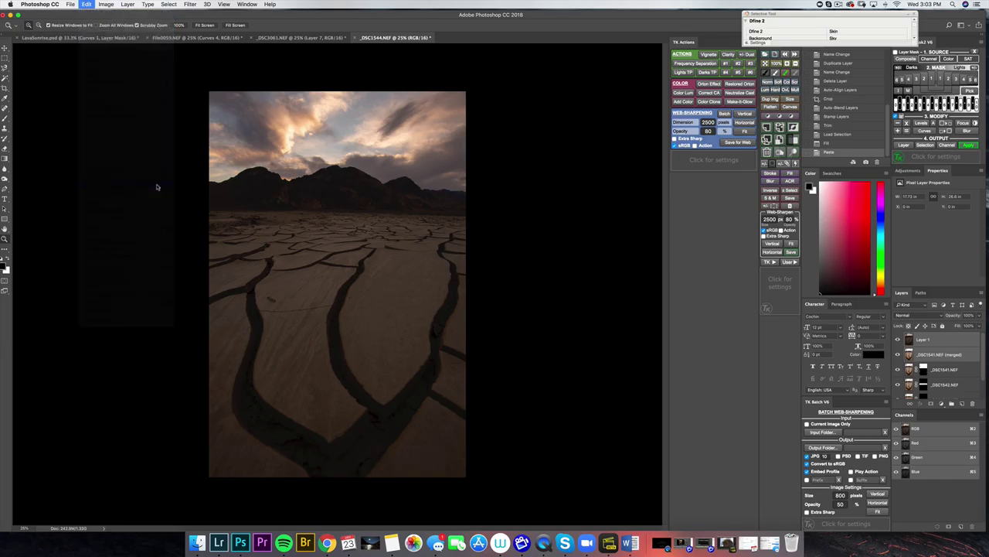
{"action": "left_click", "coordinate": [804, 148]}
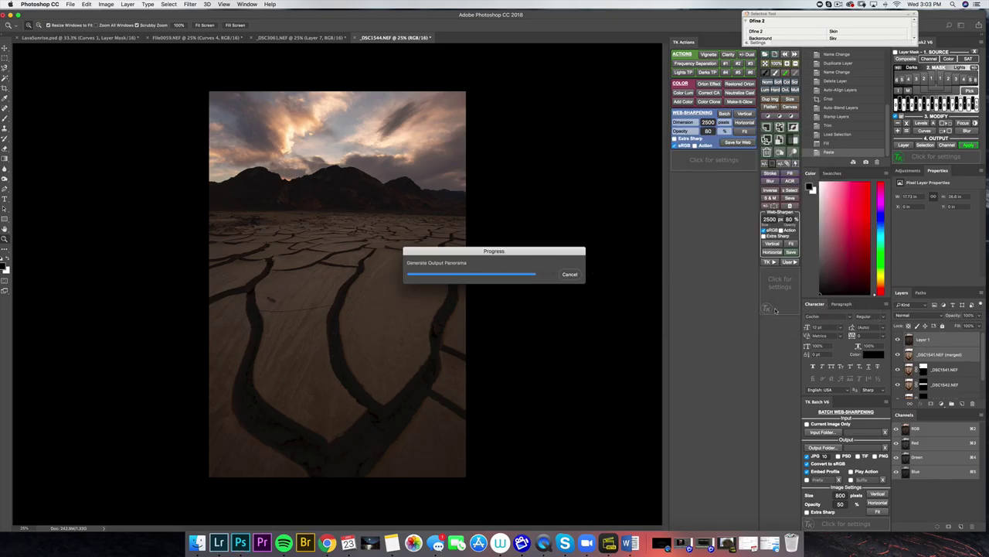
Flick the sky layer's visibility repeatedly to check the alignment, leaving it visible.
{"action": "left_click", "coordinate": [898, 341]}
{"action": "left_click", "coordinate": [898, 341]}
{"action": "left_click", "coordinate": [898, 341]}
{"action": "left_click", "coordinate": [898, 341]}
{"action": "left_click", "coordinate": [898, 341]}
{"action": "left_click", "coordinate": [898, 341]}
{"action": "left_click", "coordinate": [898, 341]}
{"action": "left_click", "coordinate": [898, 341]}
{"action": "left_click", "coordinate": [898, 341]}
{"action": "left_click", "coordinate": [898, 341]}
{"action": "left_click", "coordinate": [898, 341]}
{"action": "left_click", "coordinate": [898, 340]}
{"action": "left_click", "coordinate": [898, 341]}
{"action": "left_click", "coordinate": [899, 340]}
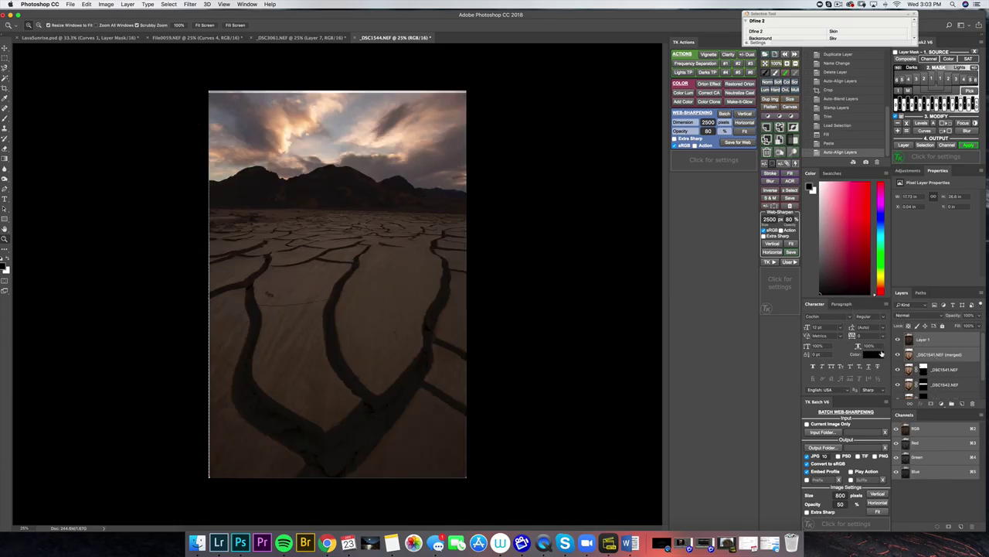
Trim the left edge slightly, then recrop to a 2:3 box of about 17.53 × 26 in.
{"action": "key", "text": "c"}
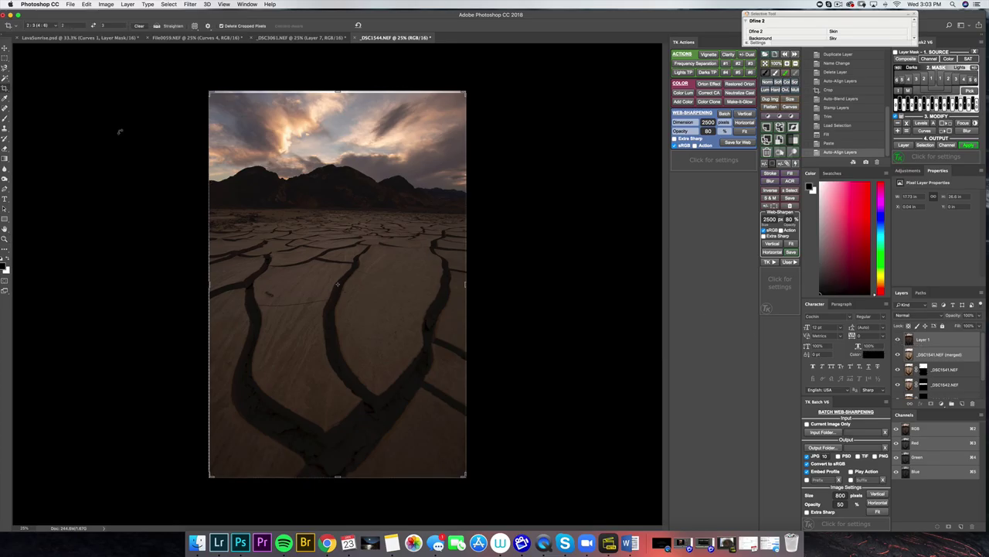
{"action": "left_click_drag", "start_coordinate": [209, 285], "coordinate": [211, 285]}
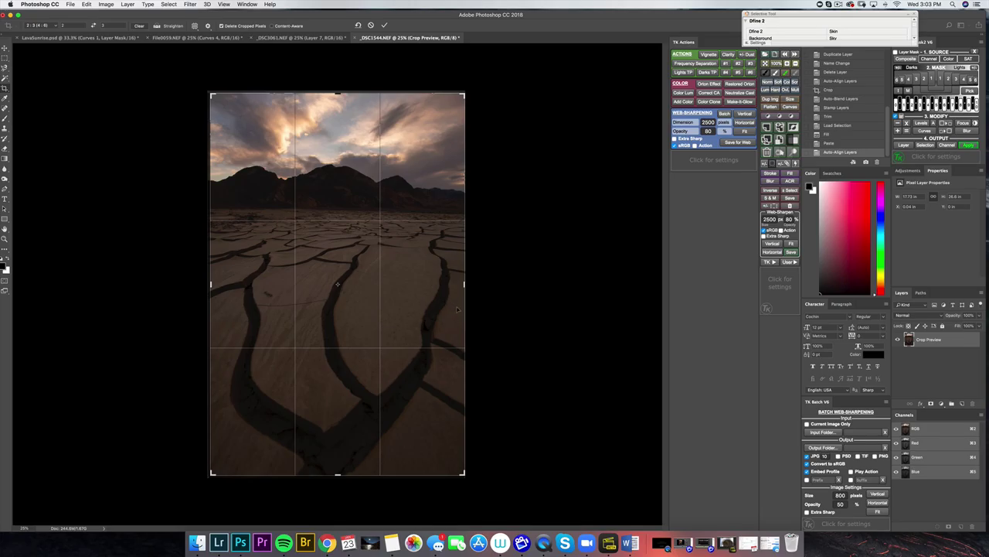
{"action": "key", "text": "Return"}
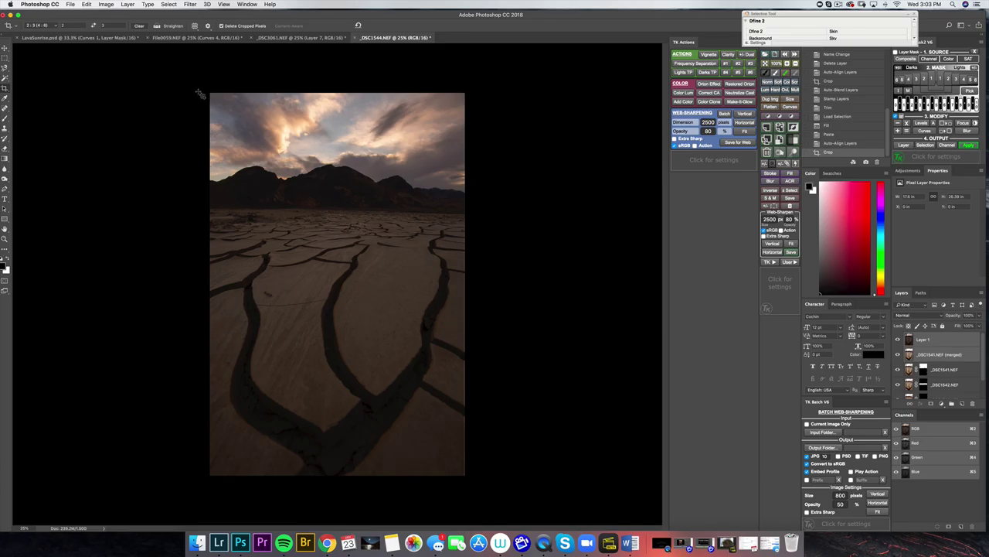
{"action": "left_click_drag", "start_coordinate": [205, 93], "coordinate": [472, 480]}
{"action": "key", "text": "Return"}
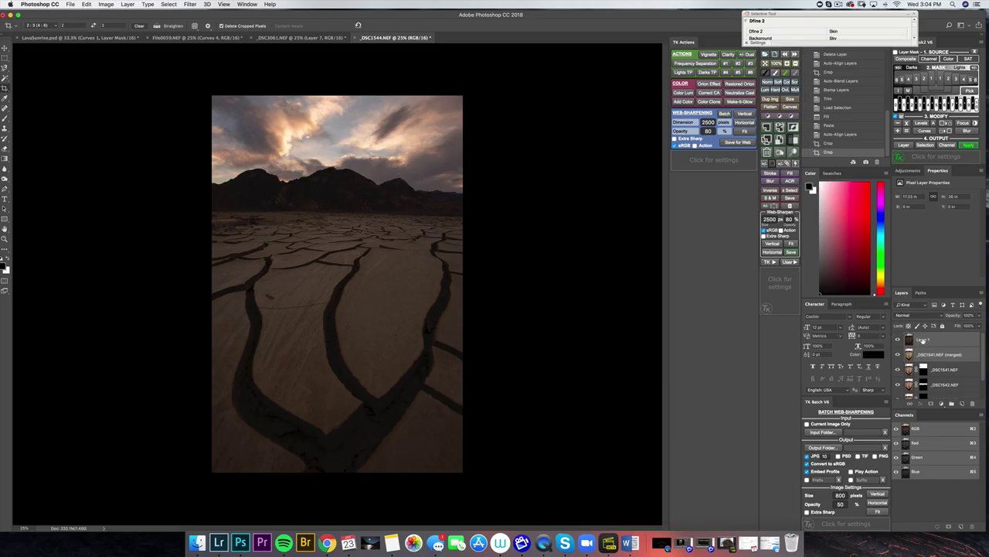
Select Layer 1 and add a white layer mask to it.
{"action": "left_click", "coordinate": [911, 341]}
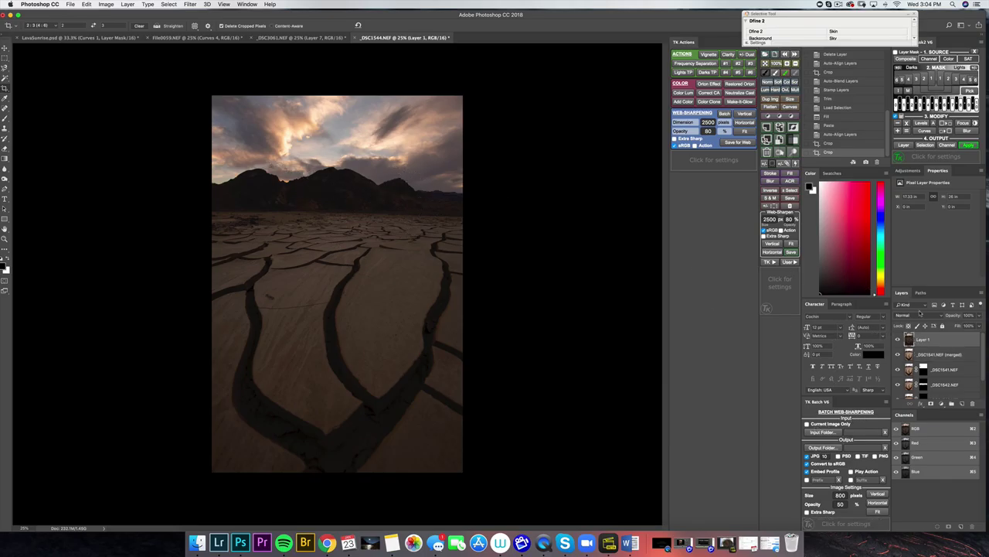
{"action": "left_click", "coordinate": [898, 340]}
{"action": "left_click", "coordinate": [897, 341]}
{"action": "left_click", "coordinate": [930, 404]}
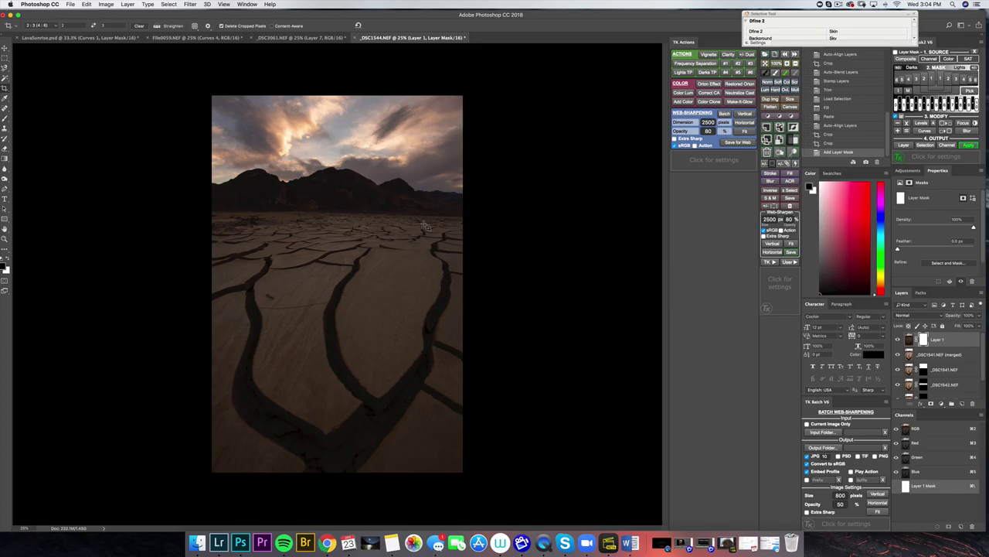
Set up a black brush at reduced opacity and paint a first stroke on the mask.
{"action": "key", "text": "b"}
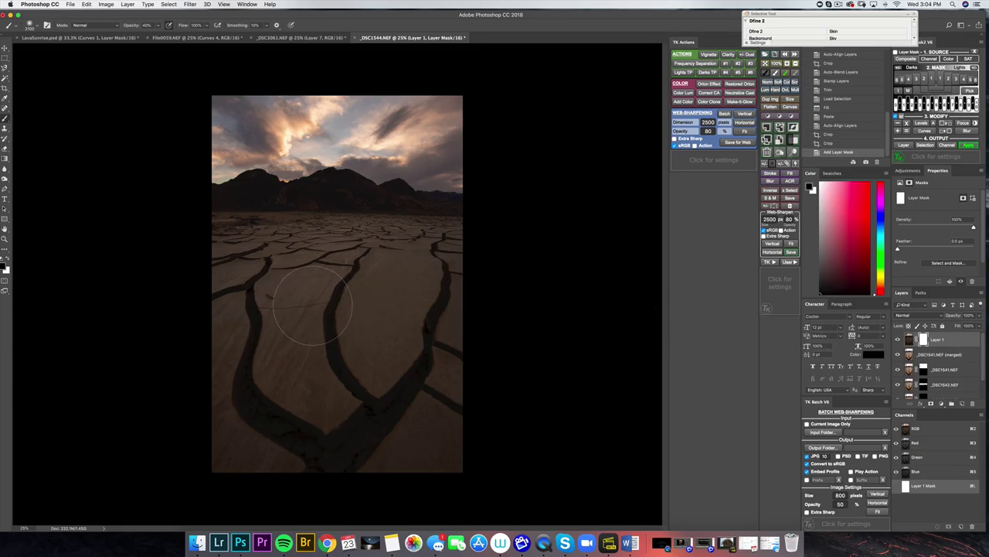
{"action": "key", "text": "x"}
{"action": "left_click", "coordinate": [159, 27]}
{"action": "left_click_drag", "start_coordinate": [88, 254], "coordinate": [284, 257]}
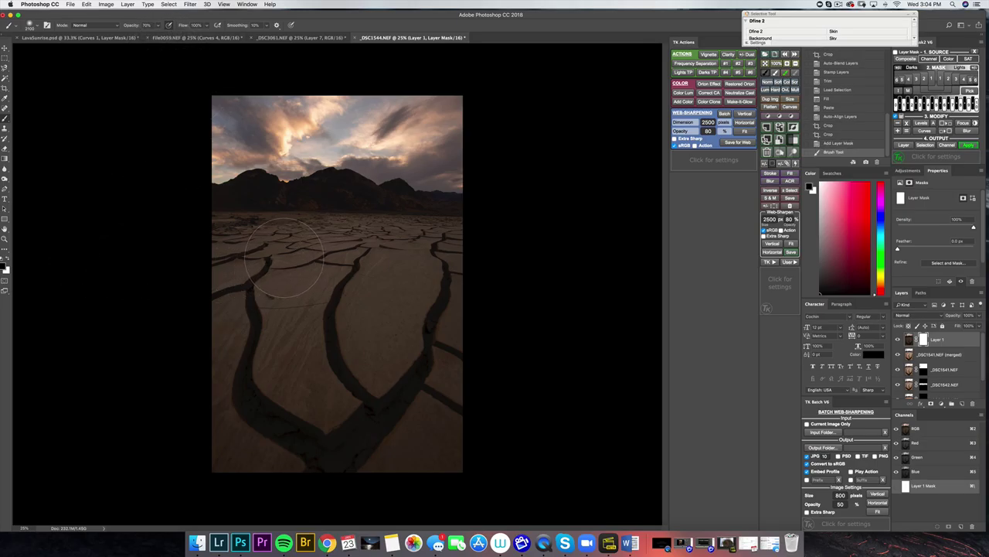
{"action": "right_click", "coordinate": [284, 258]}
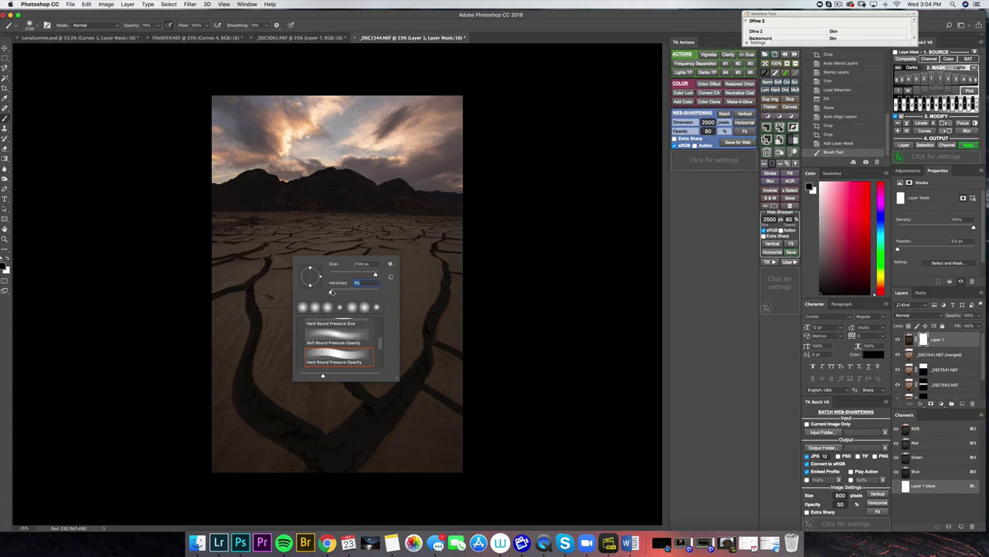
Paint black across the foreground, upper, middle and lower mudflat to reveal the sharp cracks.
{"action": "left_click", "coordinate": [100, 270]}
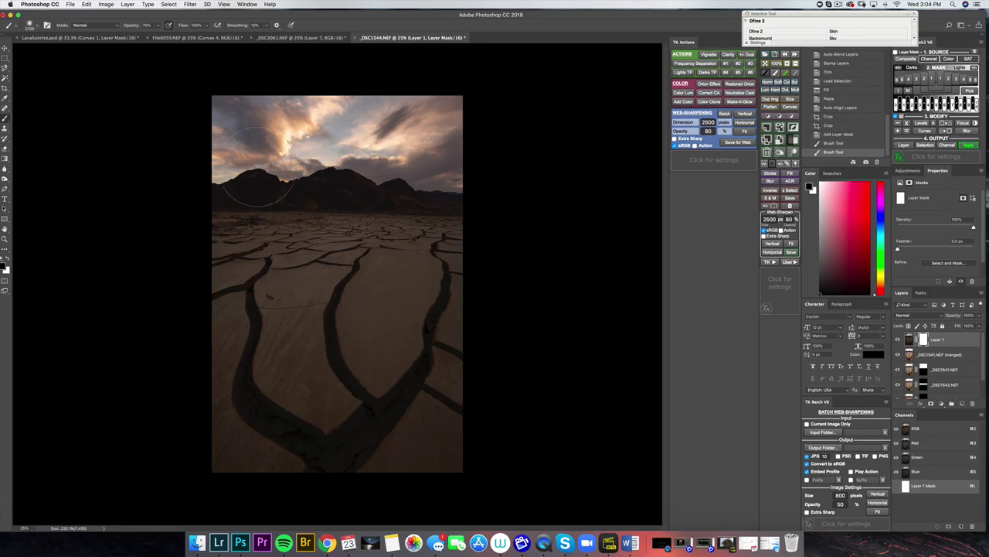
{"action": "mouse_move", "coordinate": [255, 193]}
{"action": "left_mouse_down"}
{"action": "mouse_move", "coordinate": [277, 252]}
{"action": "mouse_move", "coordinate": [224, 249]}
{"action": "mouse_move", "coordinate": [272, 235]}
{"action": "mouse_move", "coordinate": [447, 253]}
{"action": "mouse_move", "coordinate": [261, 267]}
{"action": "mouse_move", "coordinate": [199, 291]}
{"action": "mouse_move", "coordinate": [252, 302]}
{"action": "mouse_move", "coordinate": [487, 304]}
{"action": "mouse_move", "coordinate": [483, 318]}
{"action": "mouse_move", "coordinate": [217, 346]}
{"action": "mouse_move", "coordinate": [171, 364]}
{"action": "mouse_move", "coordinate": [487, 366]}
{"action": "mouse_move", "coordinate": [433, 384]}
{"action": "mouse_move", "coordinate": [199, 386]}
{"action": "mouse_move", "coordinate": [152, 410]}
{"action": "mouse_move", "coordinate": [225, 421]}
{"action": "mouse_move", "coordinate": [475, 411]}
{"action": "mouse_move", "coordinate": [499, 425]}
{"action": "mouse_move", "coordinate": [451, 455]}
{"action": "mouse_move", "coordinate": [142, 450]}
{"action": "left_mouse_up"}
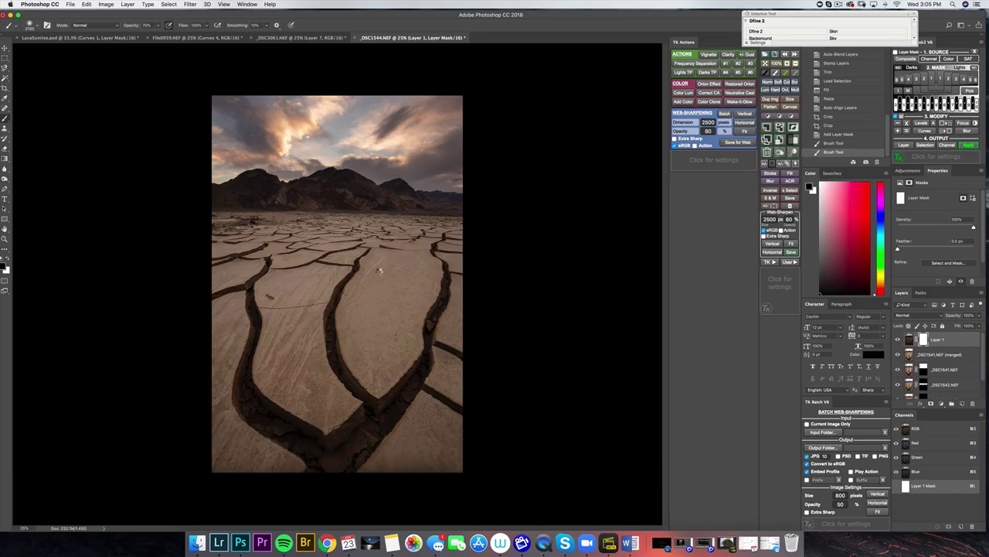
{"action": "left_click_drag", "start_coordinate": [383, 272], "coordinate": [479, 236]}
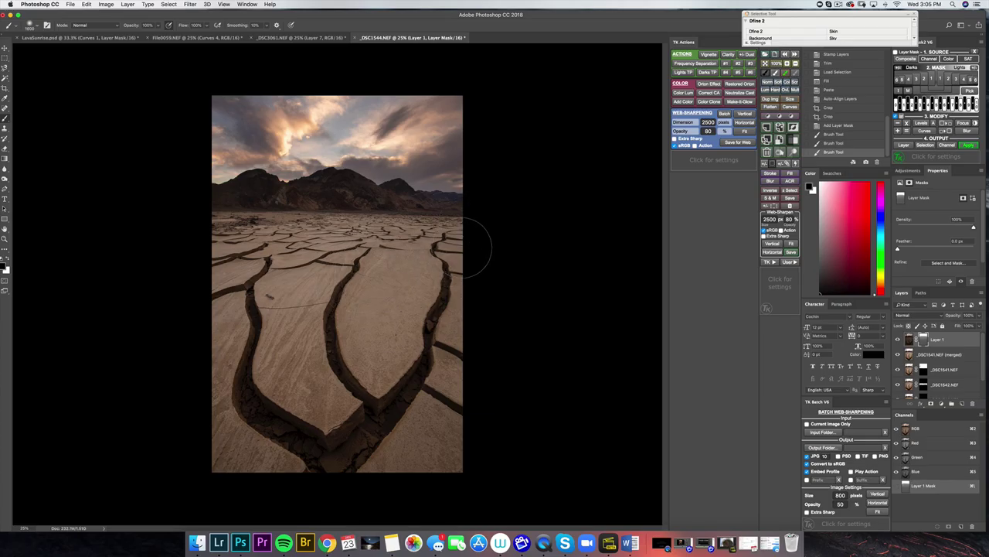
{"action": "mouse_move", "coordinate": [197, 301]}
{"action": "left_mouse_down"}
{"action": "mouse_move", "coordinate": [459, 306]}
{"action": "mouse_move", "coordinate": [181, 335]}
{"action": "mouse_move", "coordinate": [479, 347]}
{"action": "left_mouse_up"}
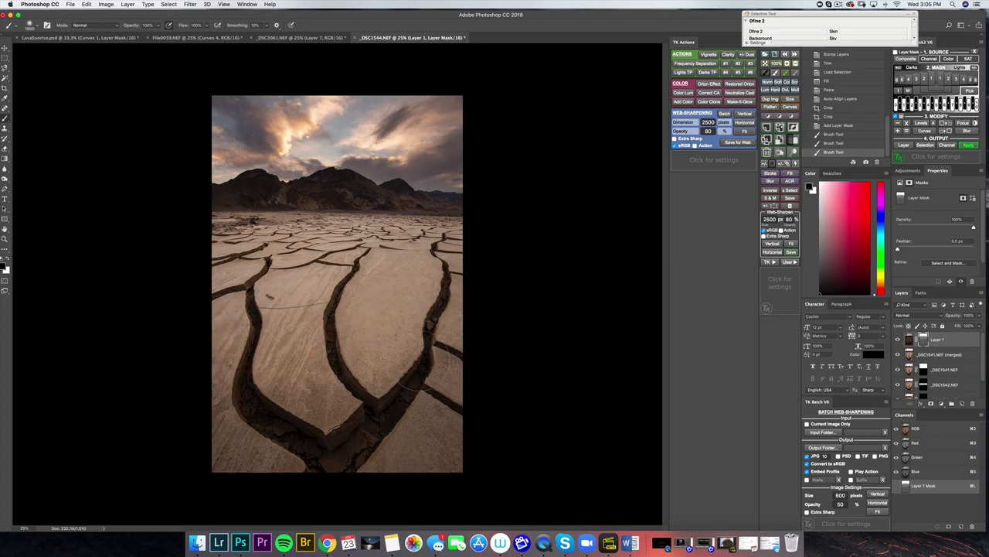
{"action": "mouse_move", "coordinate": [225, 393]}
{"action": "left_mouse_down"}
{"action": "mouse_move", "coordinate": [475, 391]}
{"action": "mouse_move", "coordinate": [470, 403]}
{"action": "mouse_move", "coordinate": [200, 433]}
{"action": "mouse_move", "coordinate": [214, 441]}
{"action": "mouse_move", "coordinate": [478, 439]}
{"action": "mouse_move", "coordinate": [462, 457]}
{"action": "mouse_move", "coordinate": [209, 457]}
{"action": "left_mouse_up"}
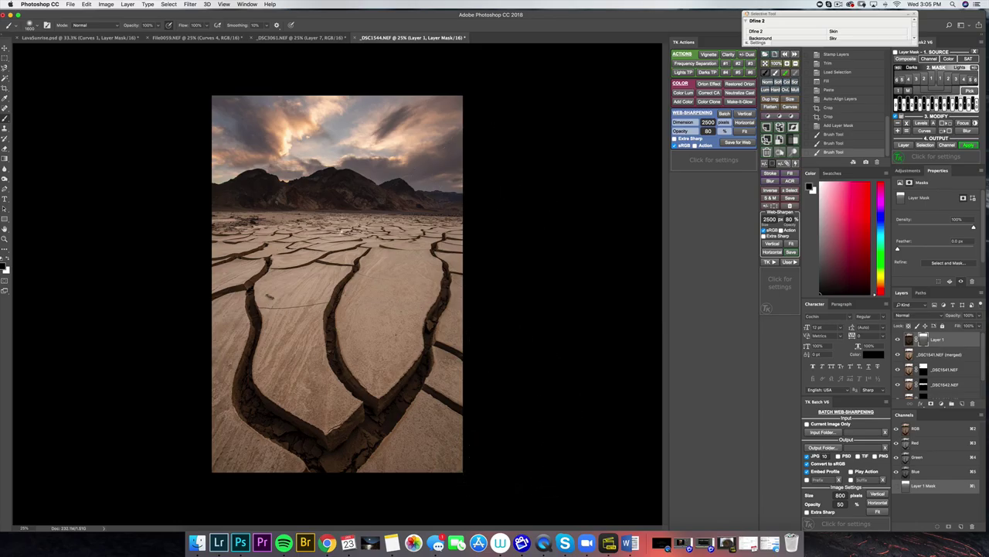
{"action": "left_click_drag", "start_coordinate": [304, 208], "coordinate": [273, 219]}
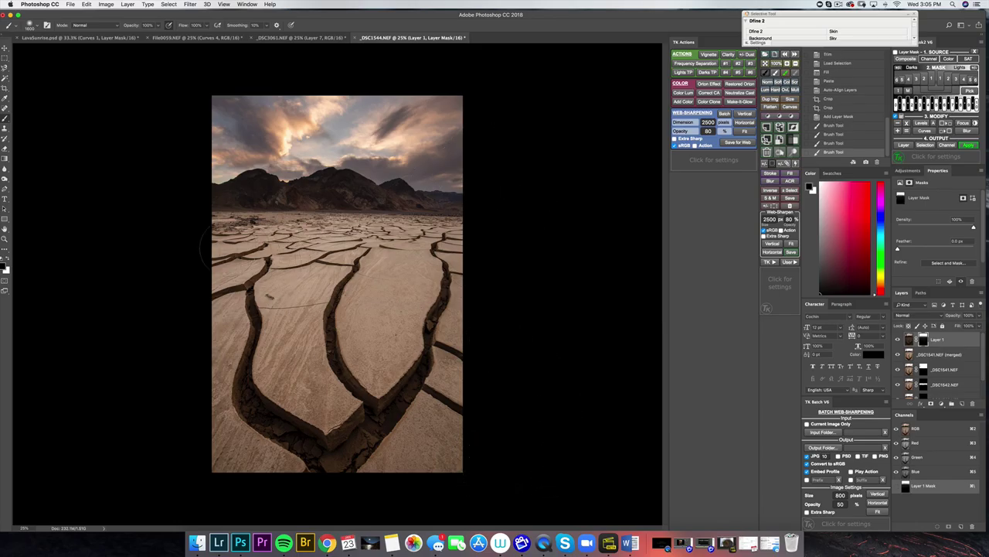
Shrink the brush to 600 px at 20% opacity and softly blend along the mountain base.
{"action": "key", "text": "bracketleft"}
{"action": "key", "text": "bracketleft"}
{"action": "key", "text": "bracketleft"}
{"action": "key", "text": "bracketleft"}
{"action": "key", "text": "2"}
{"action": "mouse_move", "coordinate": [255, 195]}
{"action": "left_mouse_down"}
{"action": "mouse_move", "coordinate": [298, 199]}
{"action": "mouse_move", "coordinate": [283, 198]}
{"action": "mouse_move", "coordinate": [327, 183]}
{"action": "mouse_move", "coordinate": [436, 207]}
{"action": "left_mouse_up"}
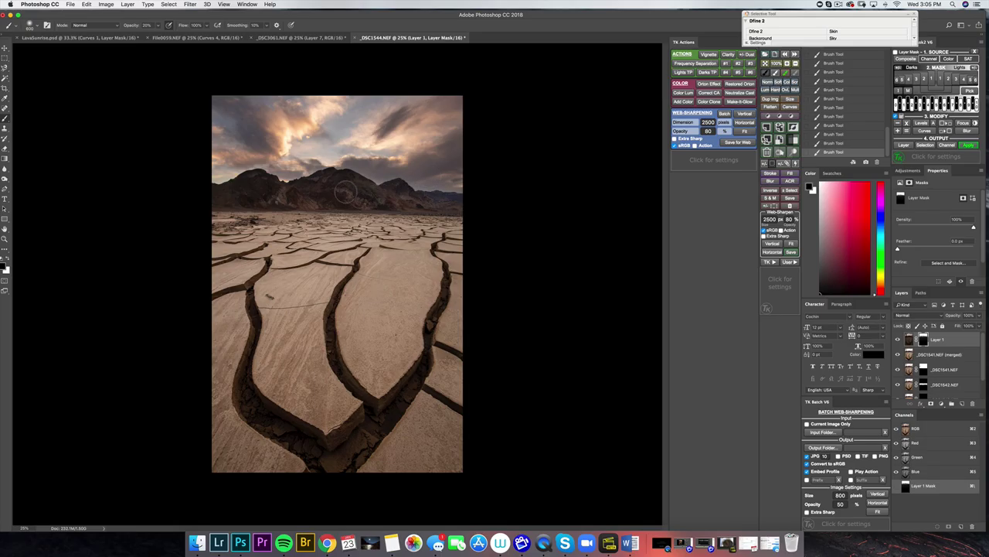
{"action": "key", "text": "z"}
{"action": "left_click_drag", "start_coordinate": [327, 418], "coordinate": [343, 317]}
{"action": "scroll", "coordinate": [341, 316], "scroll_direction": "up", "scroll_amount": 10}
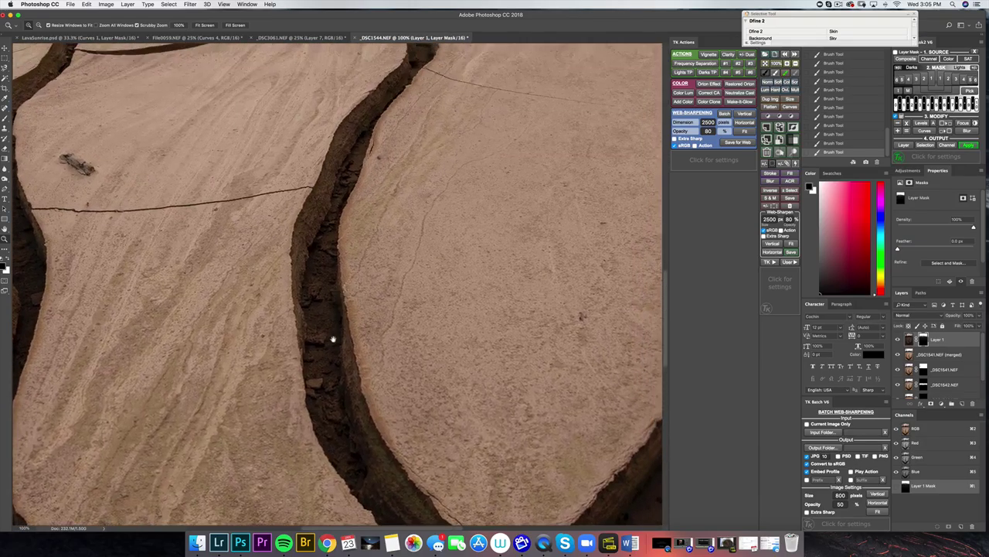
{"action": "scroll", "coordinate": [306, 350], "scroll_direction": "up", "scroll_amount": 10}
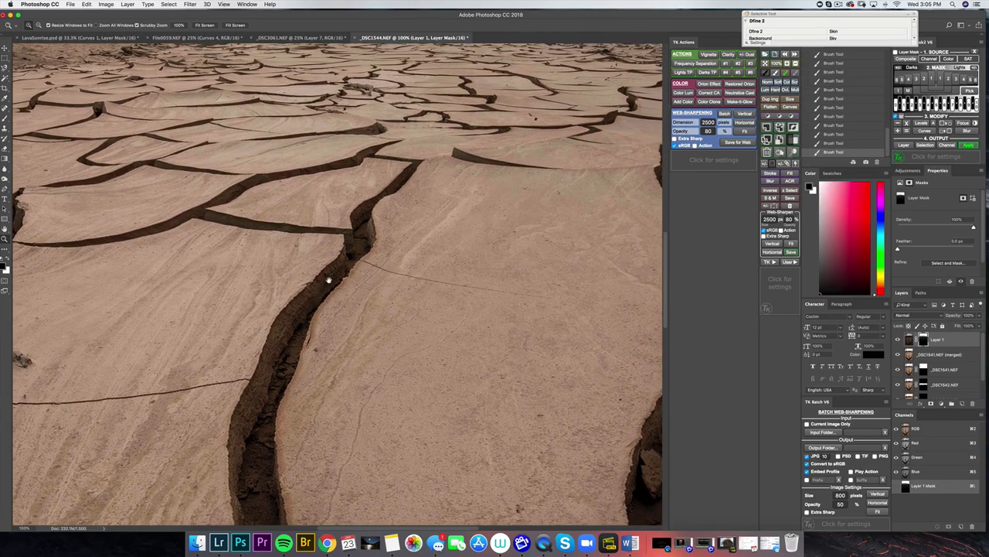
{"action": "key", "text": "super+0"}
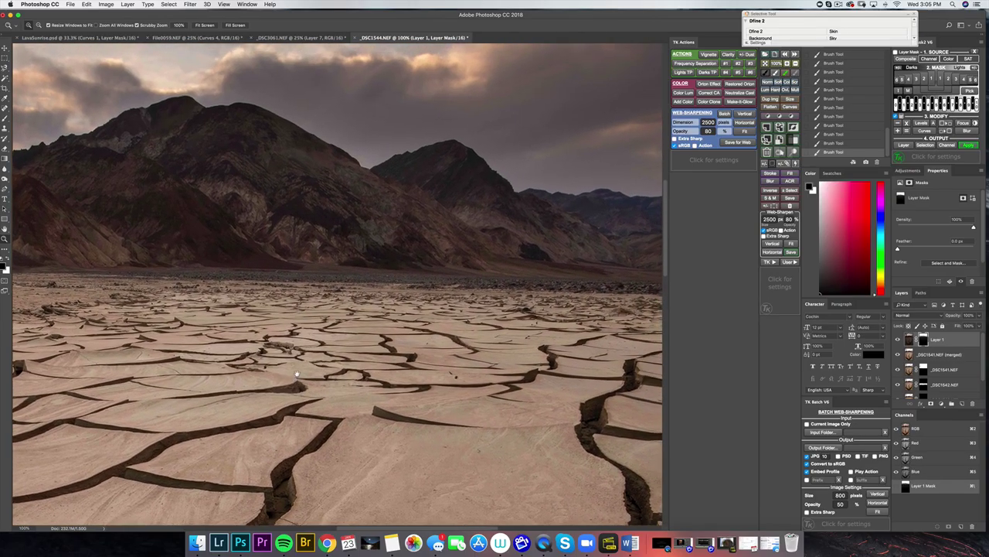
{"action": "scroll", "coordinate": [302, 300], "scroll_direction": "up", "scroll_amount": 10}
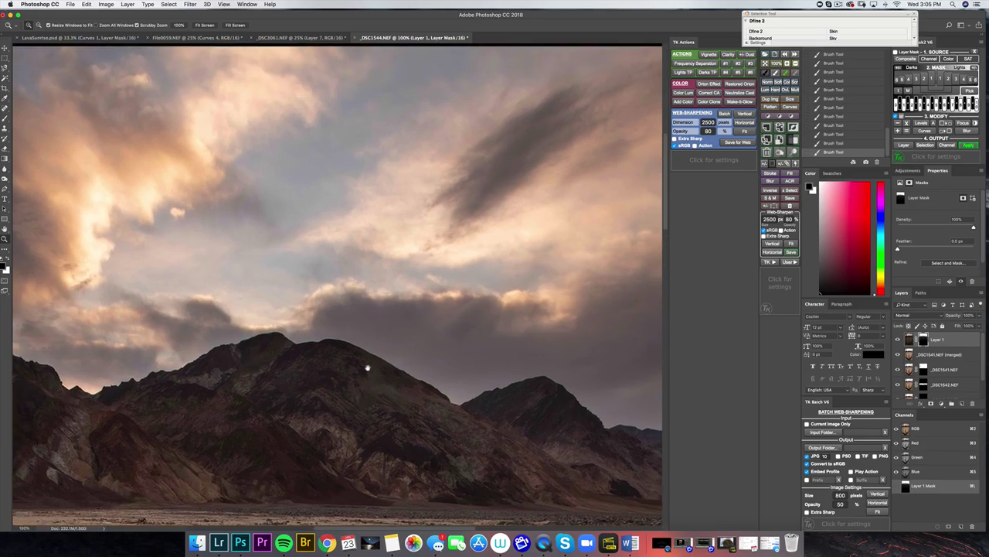
{"action": "left_click_drag", "start_coordinate": [400, 333], "coordinate": [386, 346]}
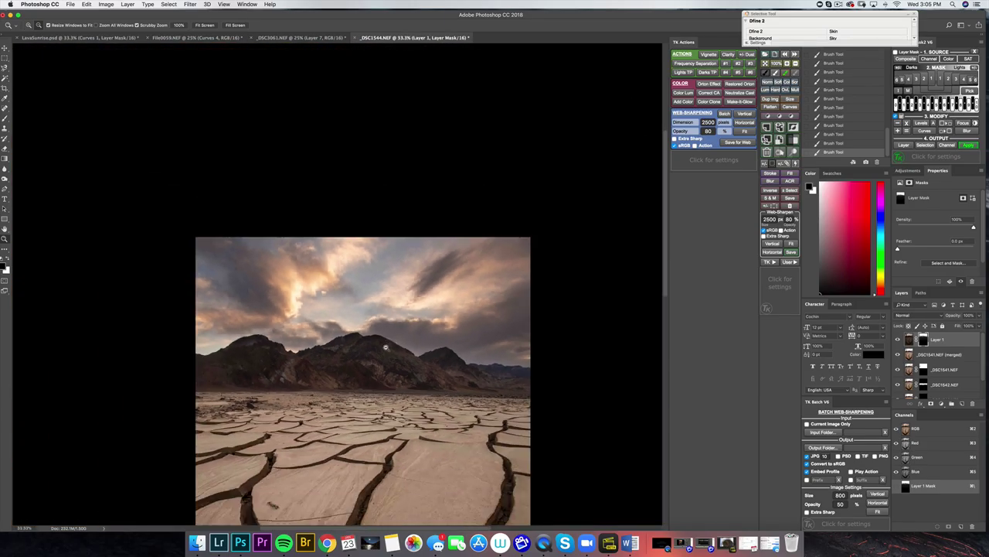